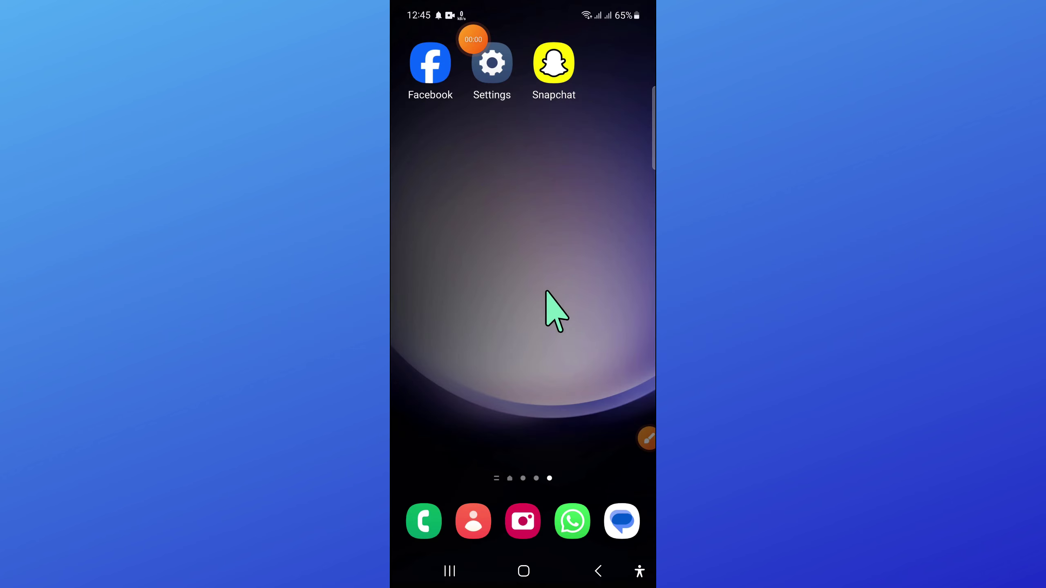
- Highlight the Settings app on the home screen with a box and arrow, then launch it
left_click_drag(474, 39, 638, 50)
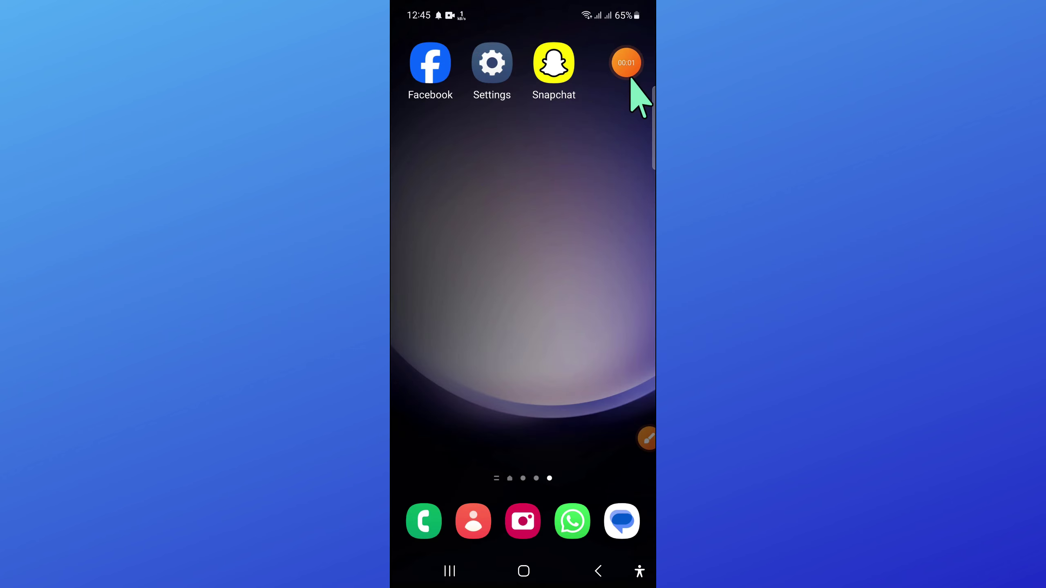
left_click(646, 440)
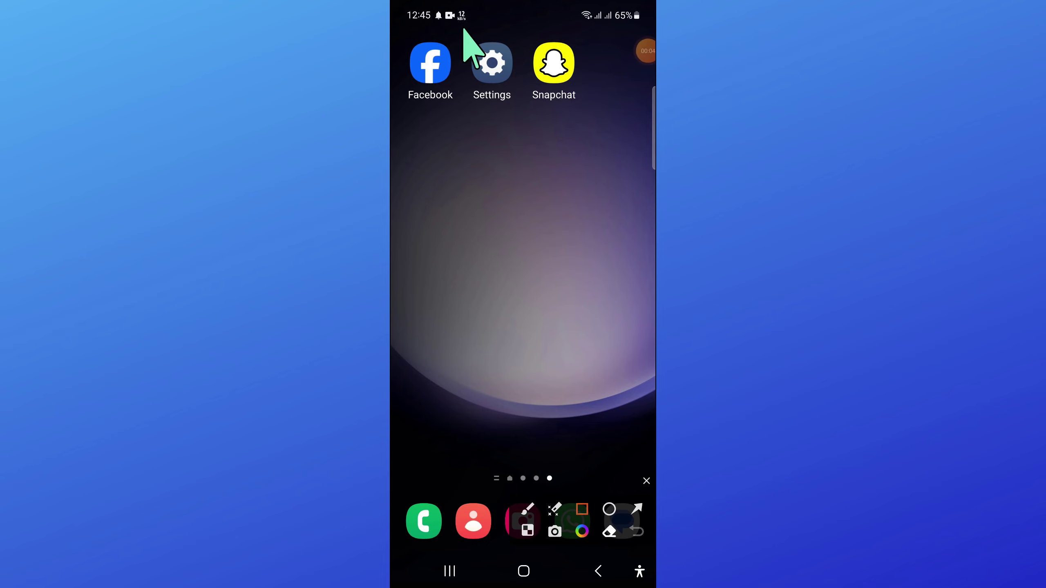
left_click_drag(462, 35, 530, 111)
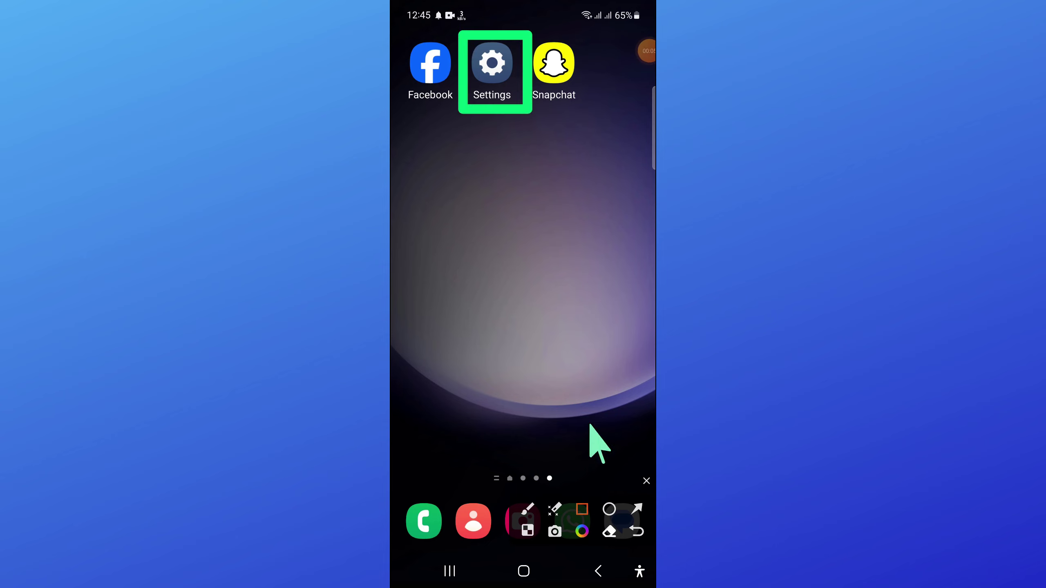
left_click_drag(394, 317, 491, 127)
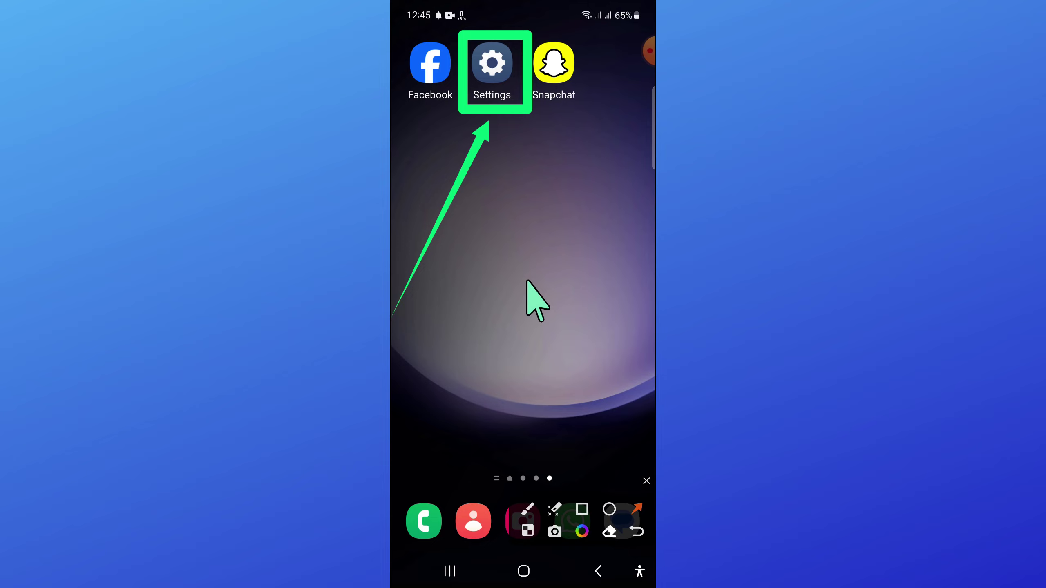
left_click(646, 482)
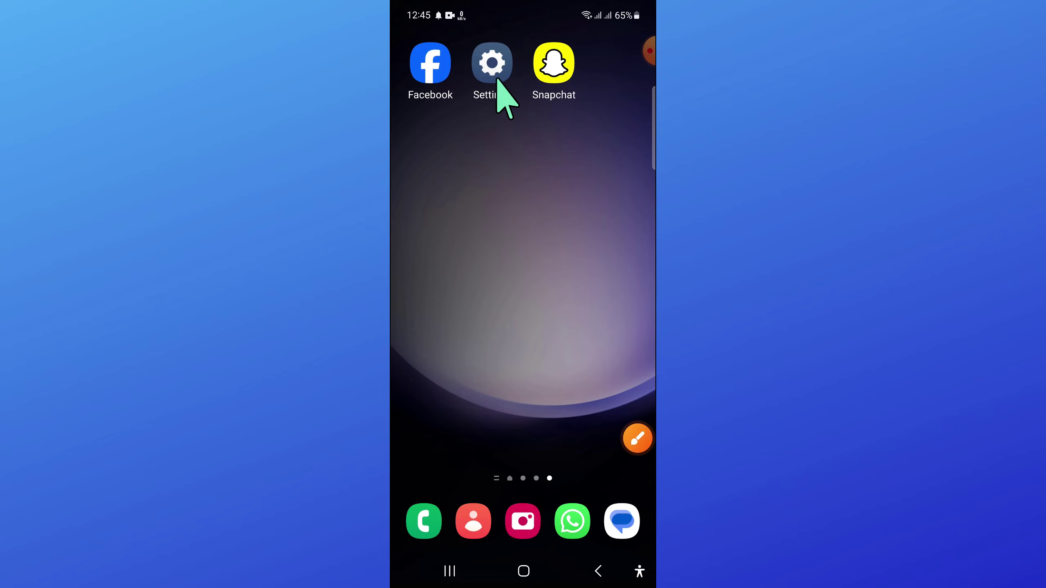
left_click(492, 66)
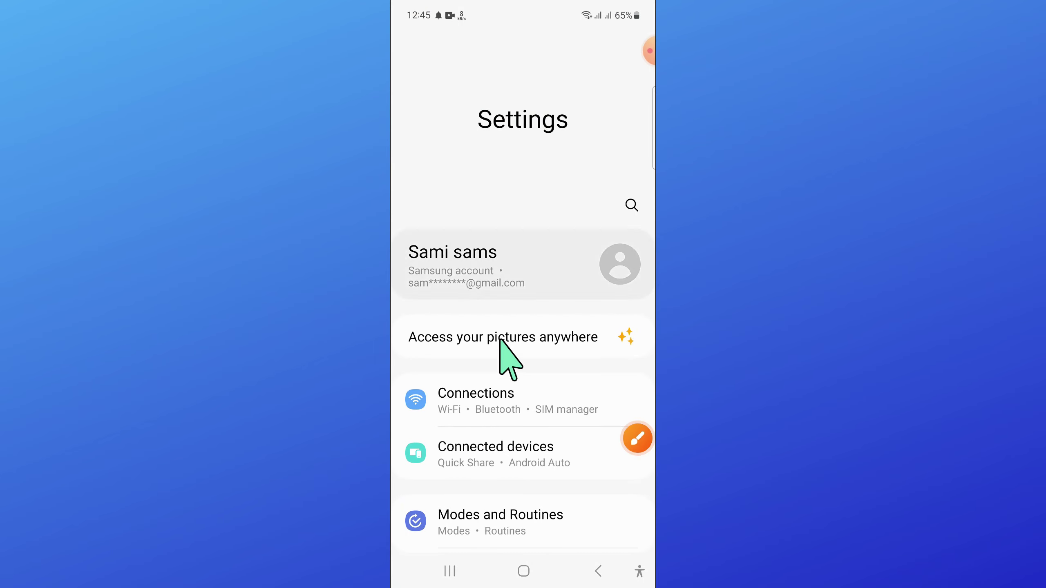
scroll(511, 360, "down", 3)
scroll(515, 364, "down", 3)
scroll(517, 376, "down", 5)
scroll(517, 382, "down", 3)
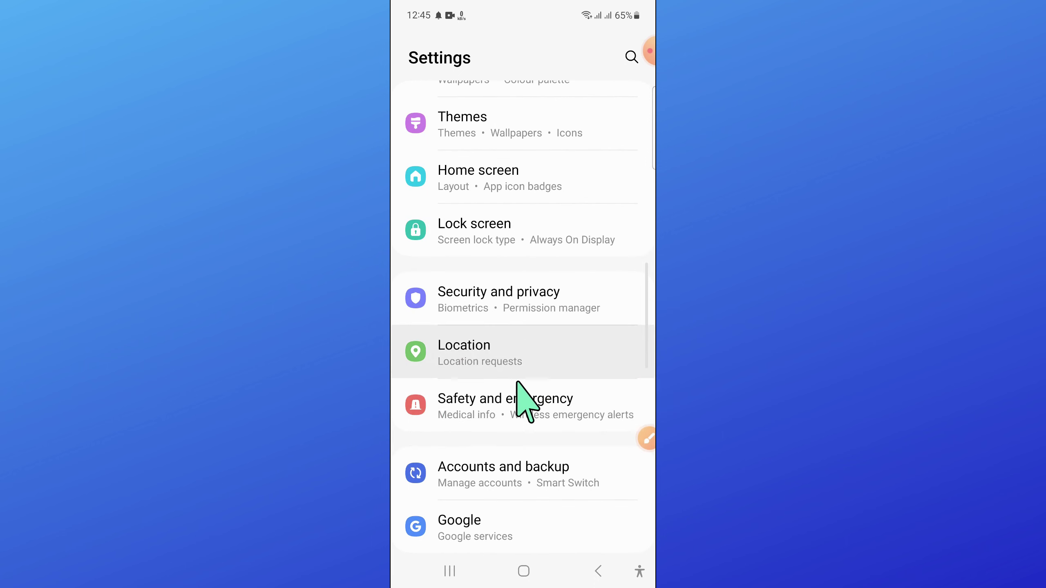
scroll(519, 384, "down", 3)
scroll(556, 409, "down", 3)
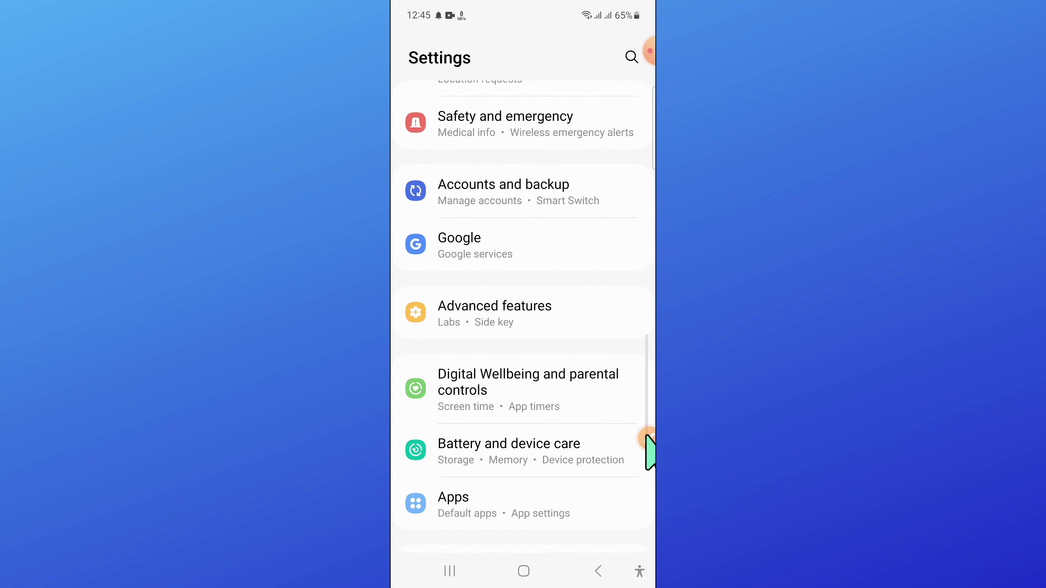
- Mark up the Battery and device care entry and open the Device care page
left_click(648, 448)
left_click(583, 510)
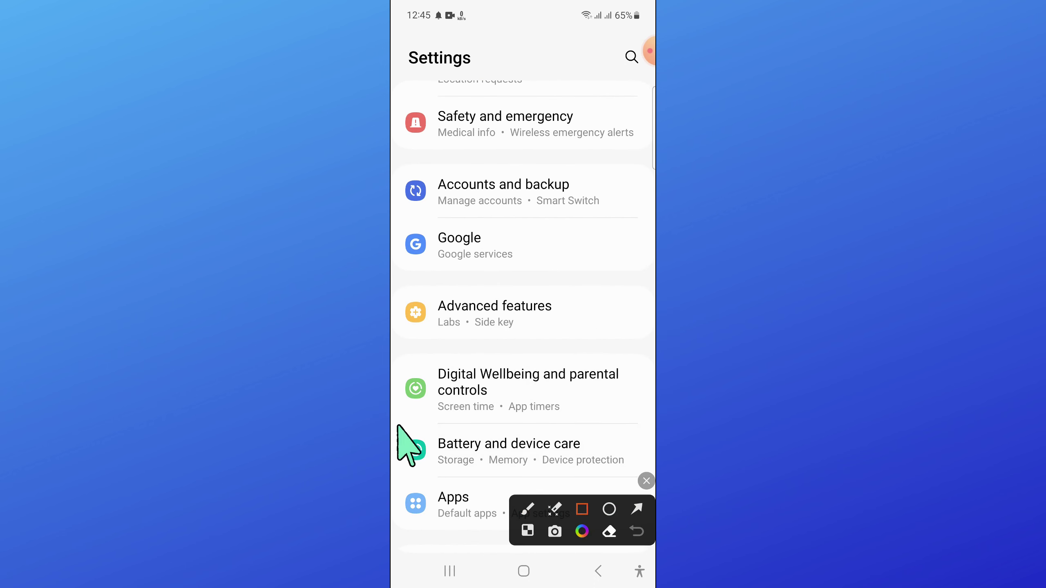
left_click_drag(399, 426, 651, 482)
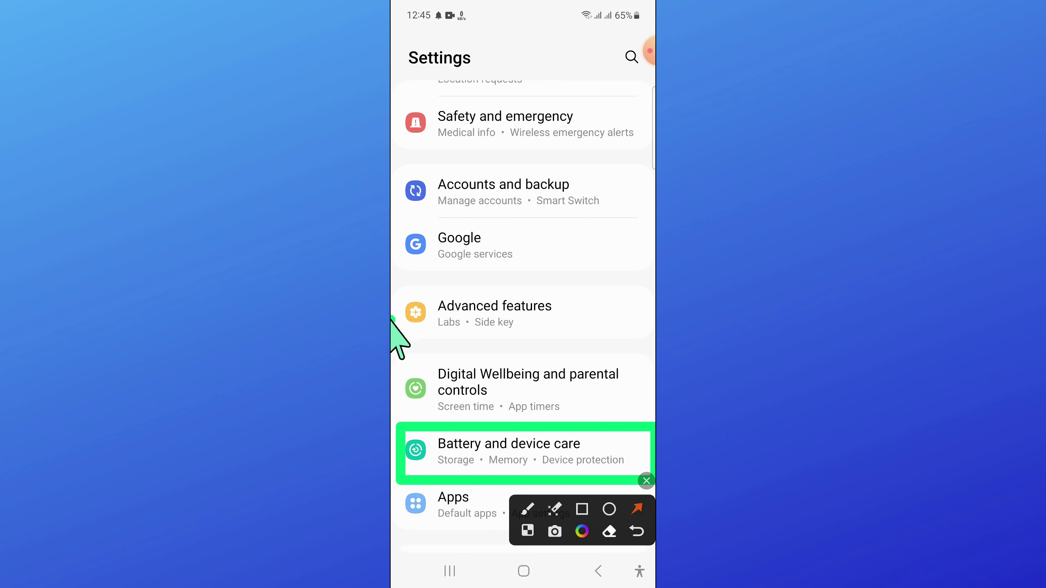
left_click_drag(395, 326, 456, 425)
left_click(636, 532)
left_click(540, 451)
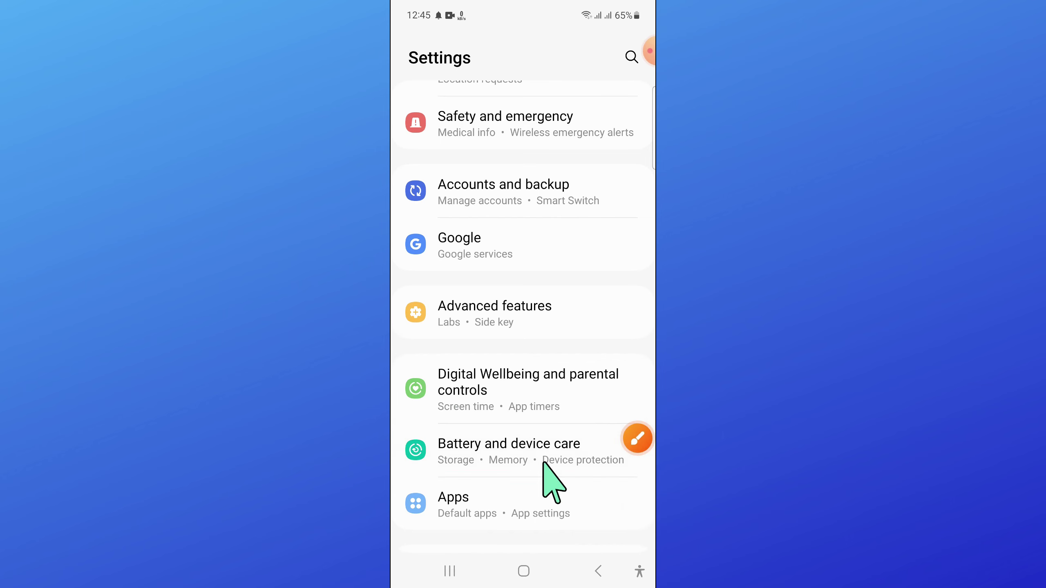
- Outline the Software update entry under Additional care, add an arrow, then clear the markup
left_click(636, 440)
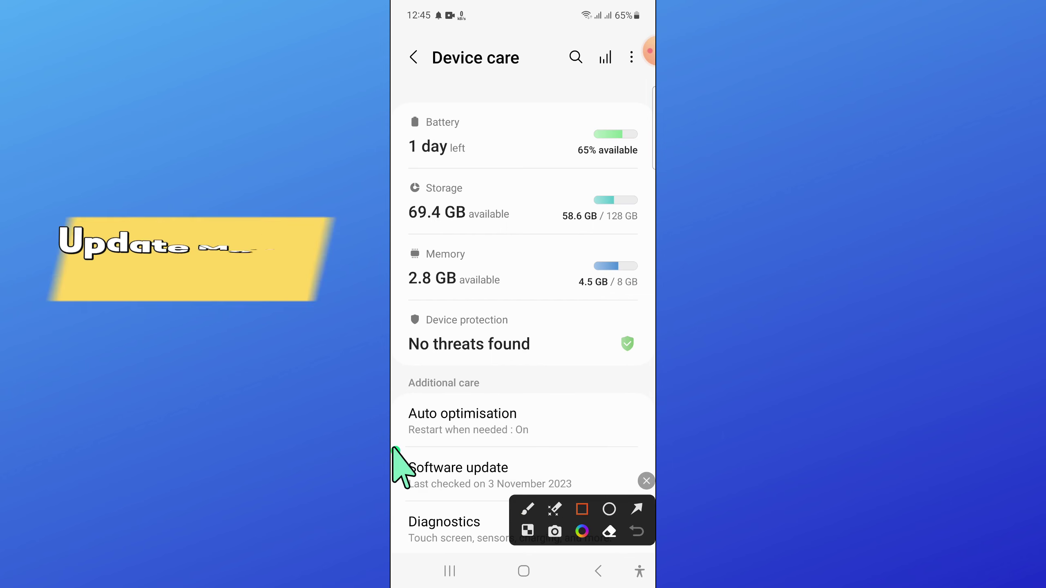
left_click_drag(394, 448, 653, 496)
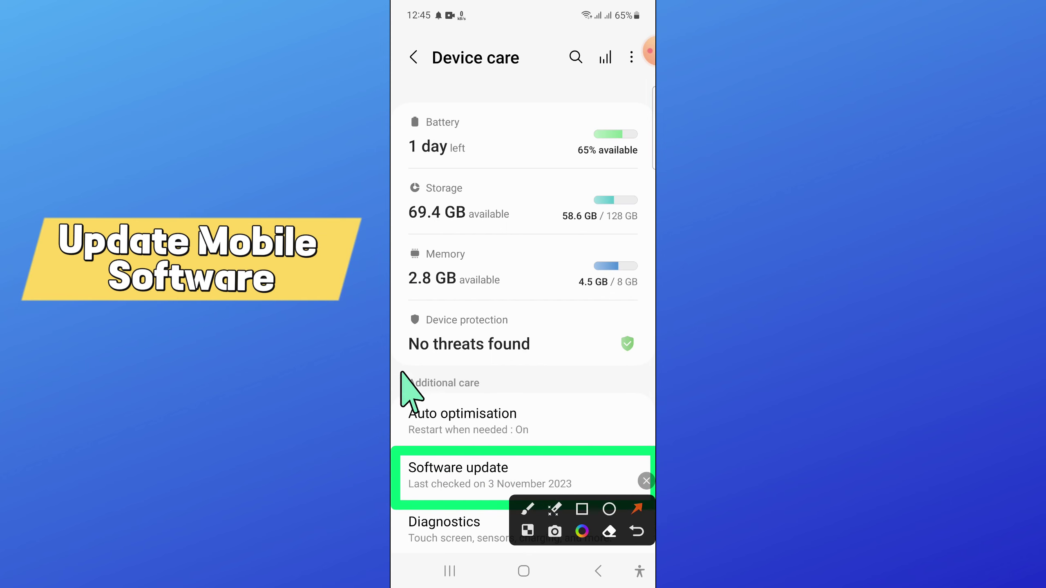
left_click_drag(401, 372, 425, 431)
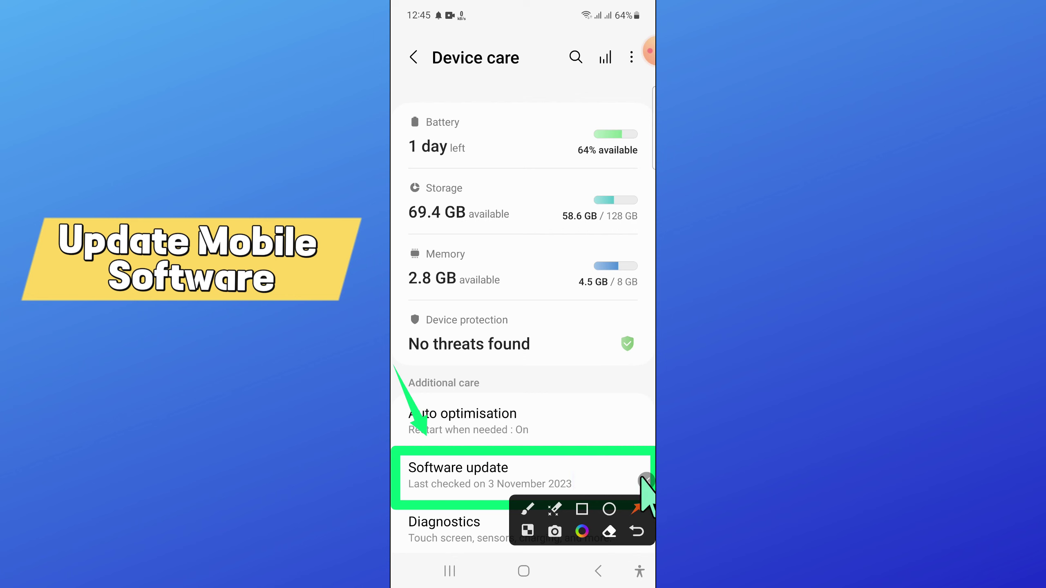
left_click(636, 533)
- On Software update, highlight Download and install and run it to confirm 'Your software is up to date'
left_click(540, 478)
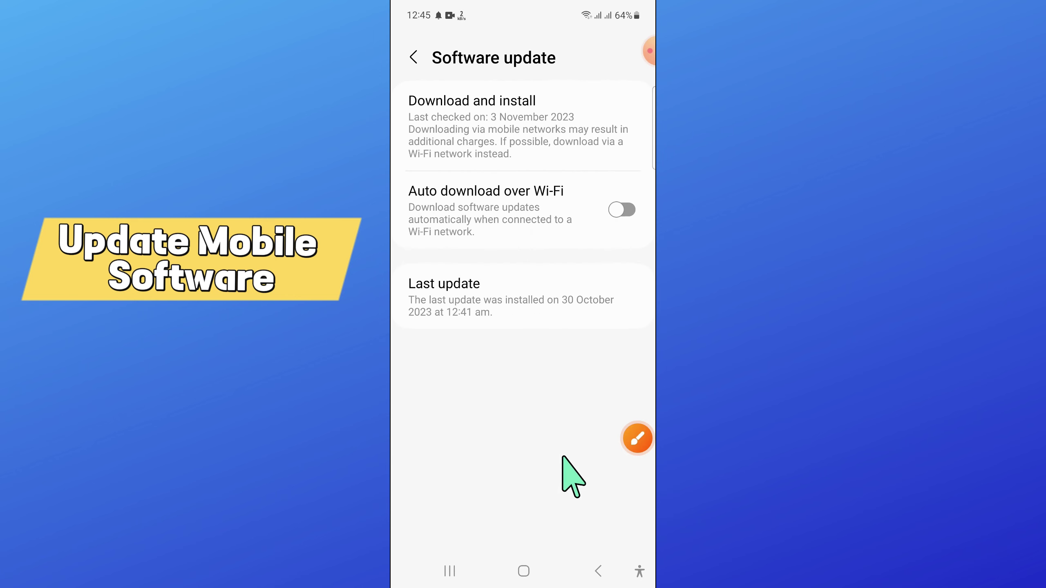
left_click(637, 441)
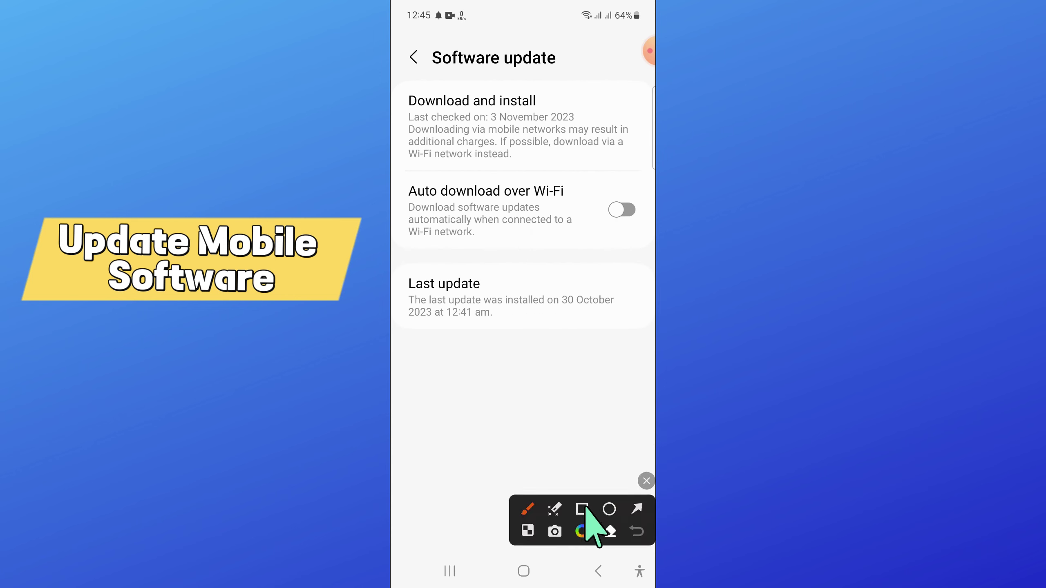
left_click(582, 509)
left_click_drag(396, 82, 651, 171)
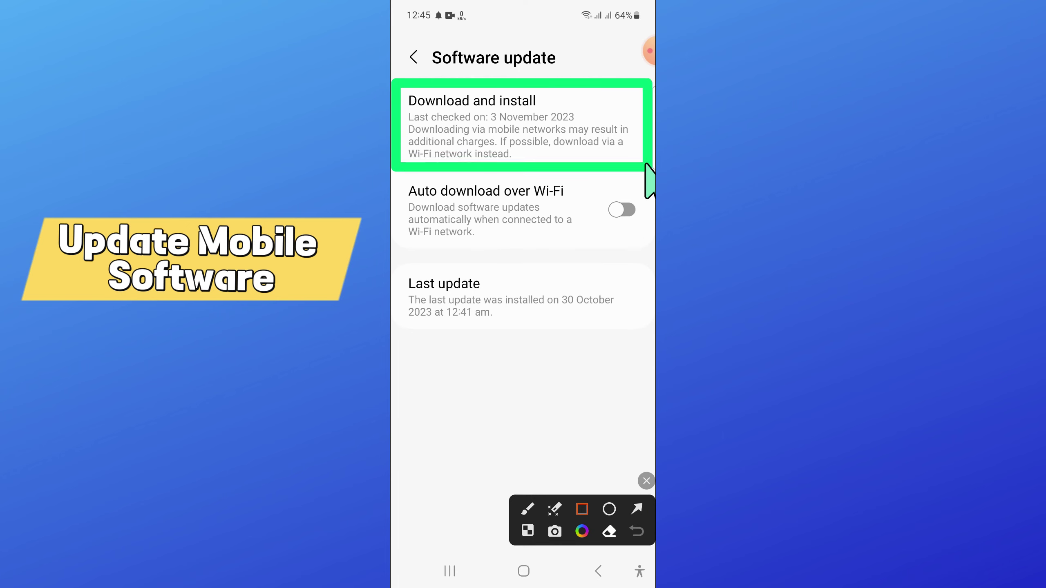
left_click(640, 510)
left_click_drag(401, 326, 450, 176)
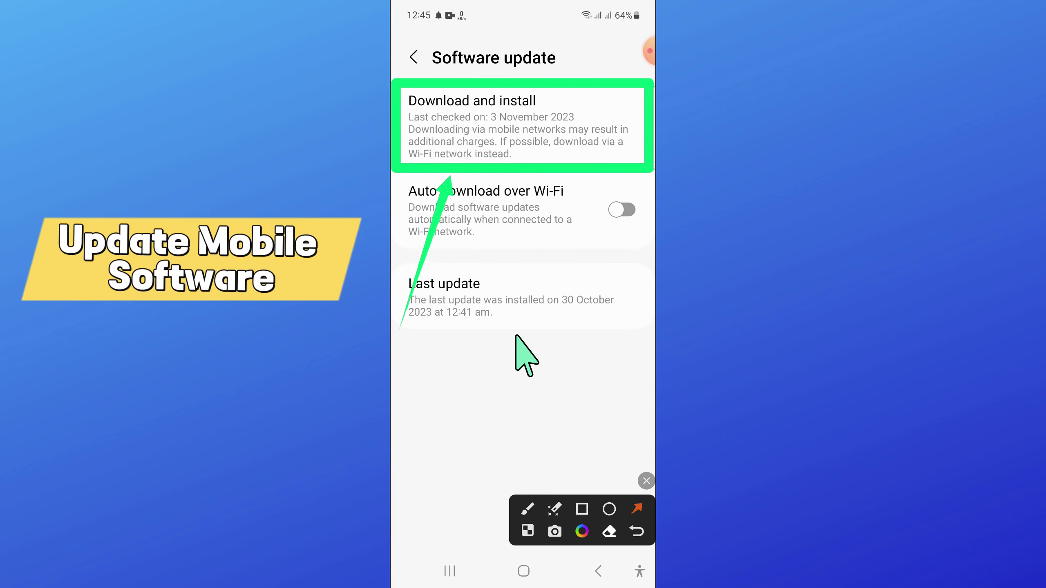
left_click(646, 481)
left_click(502, 129)
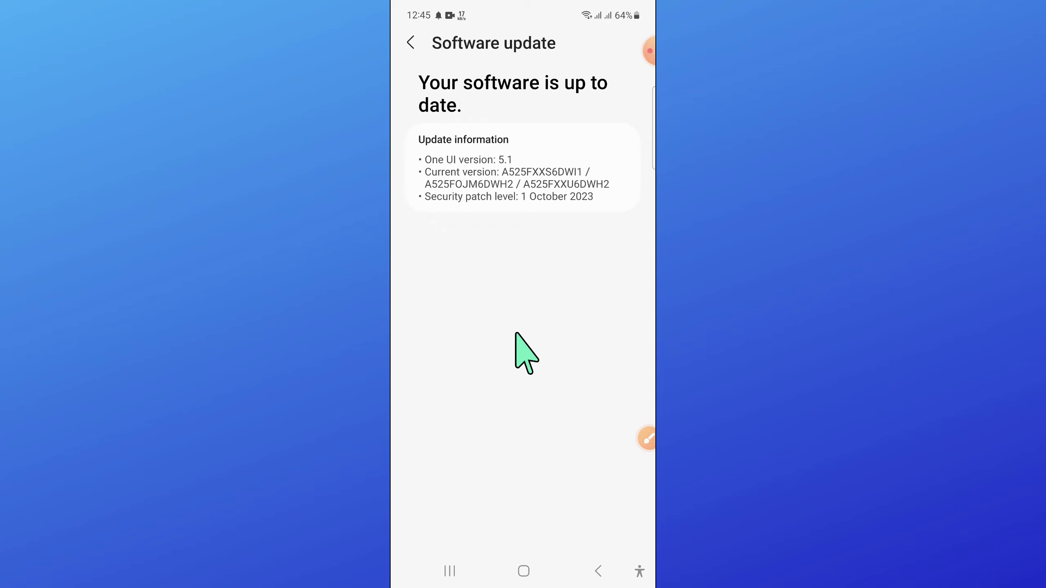
left_click(598, 572)
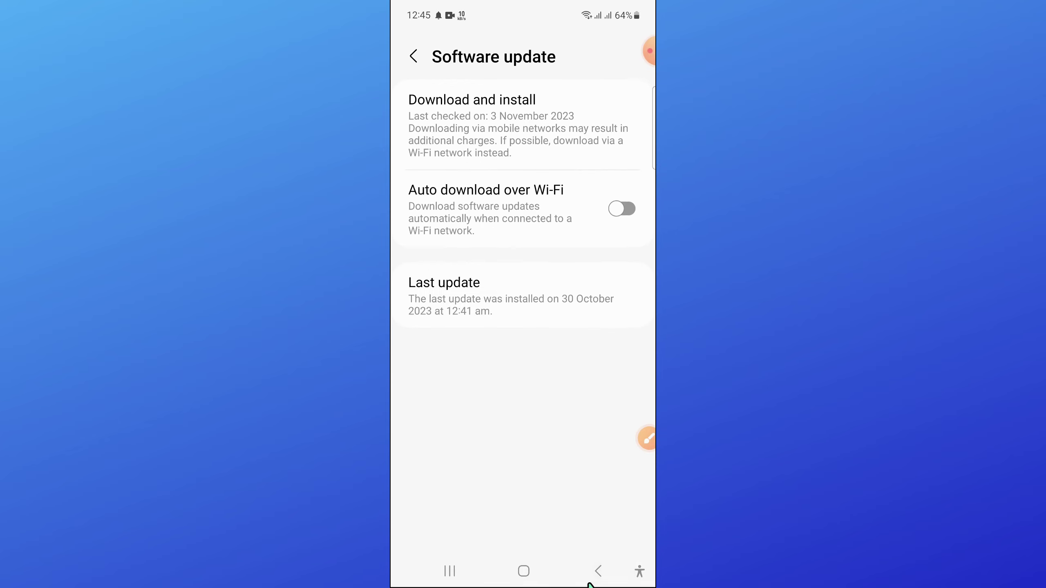
- Go back to the main Settings list and highlight the Apps entry with a box and arrow
left_click(598, 571)
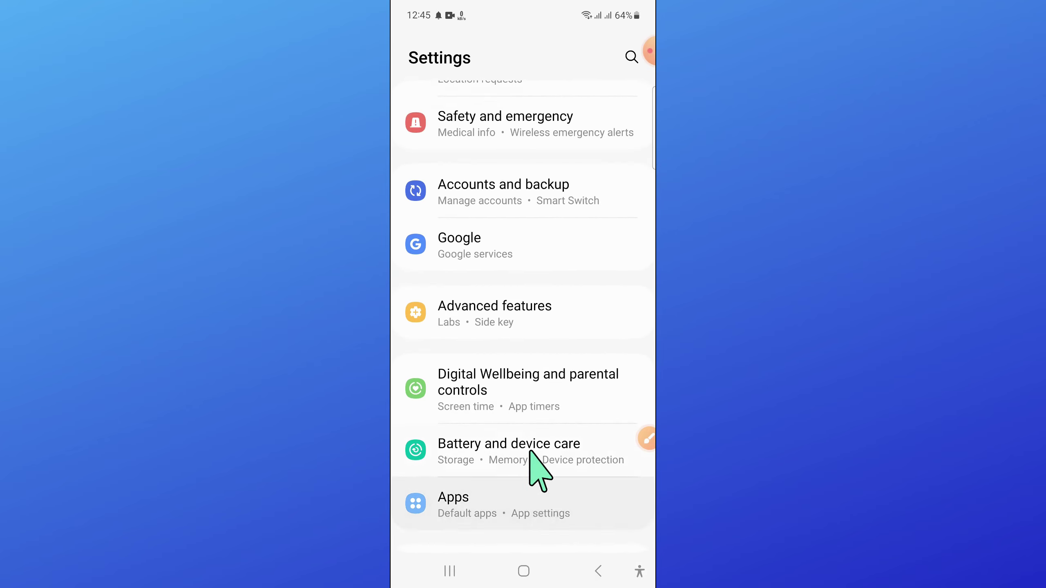
scroll(573, 442, "down", 3)
scroll(646, 445, "up", 3)
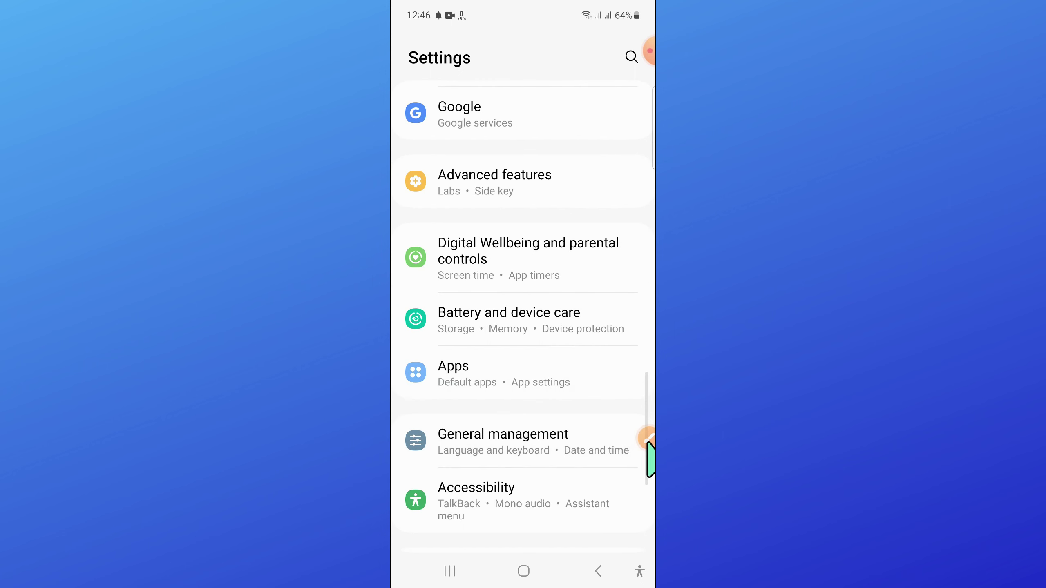
left_click(646, 446)
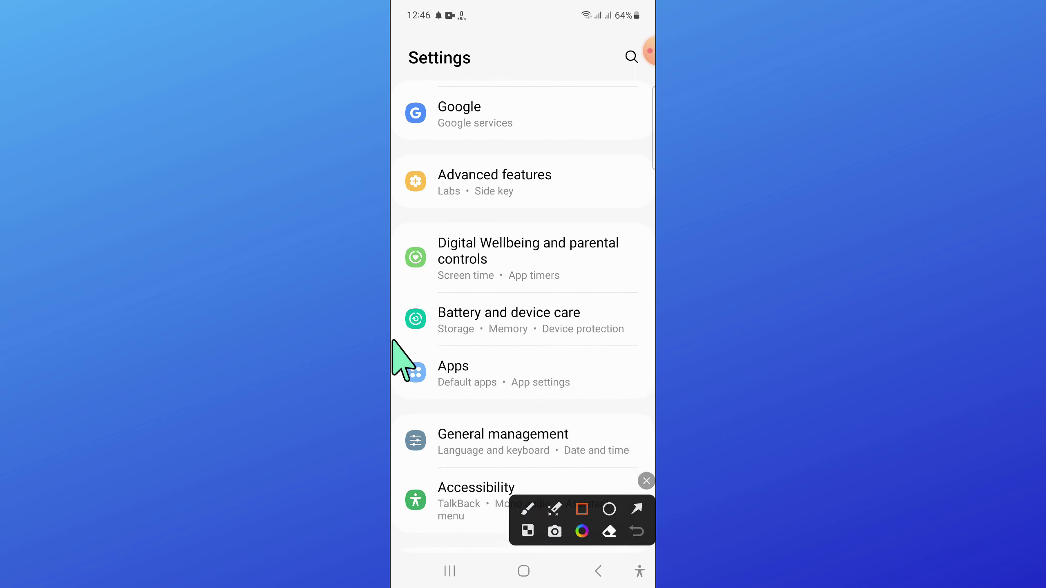
left_click_drag(395, 346, 649, 405)
left_click(639, 511)
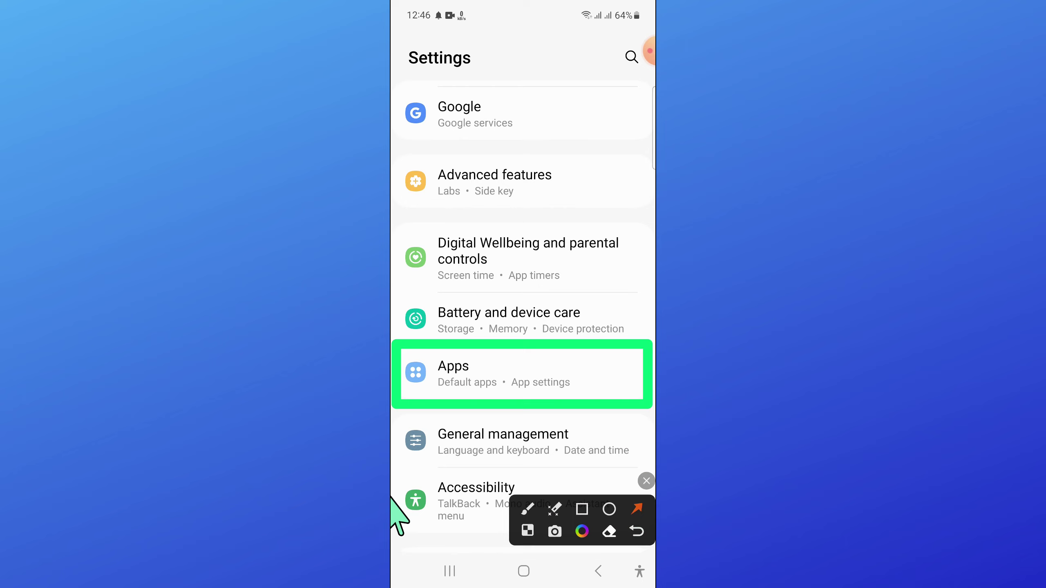
left_click_drag(394, 495, 433, 421)
left_click(646, 481)
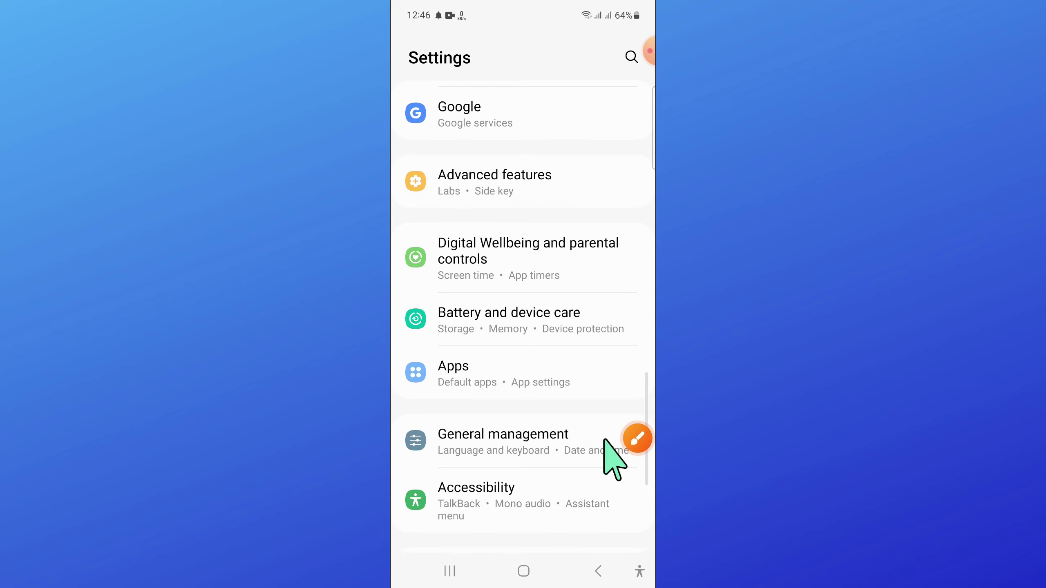
- In Apps, mark up the second Phone entry (5.13 MB) and open its App info
left_click(482, 376)
scroll(481, 400, "down", 5)
scroll(491, 401, "down", 5)
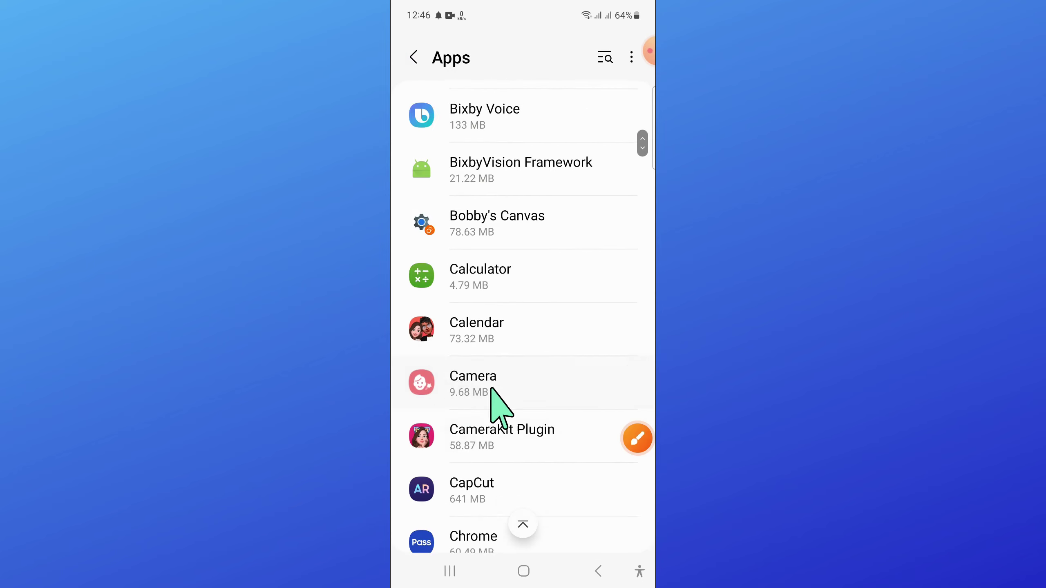
scroll(499, 409, "down", 5)
scroll(507, 416, "down", 5)
scroll(509, 407, "down", 5)
scroll(515, 400, "down", 5)
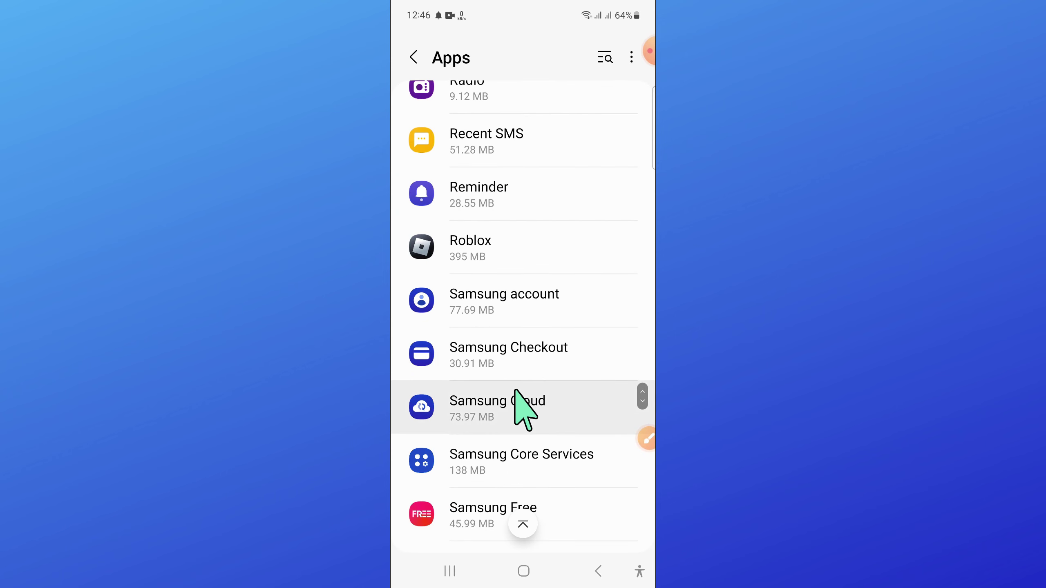
scroll(516, 392, "up", 3)
scroll(515, 384, "up", 3)
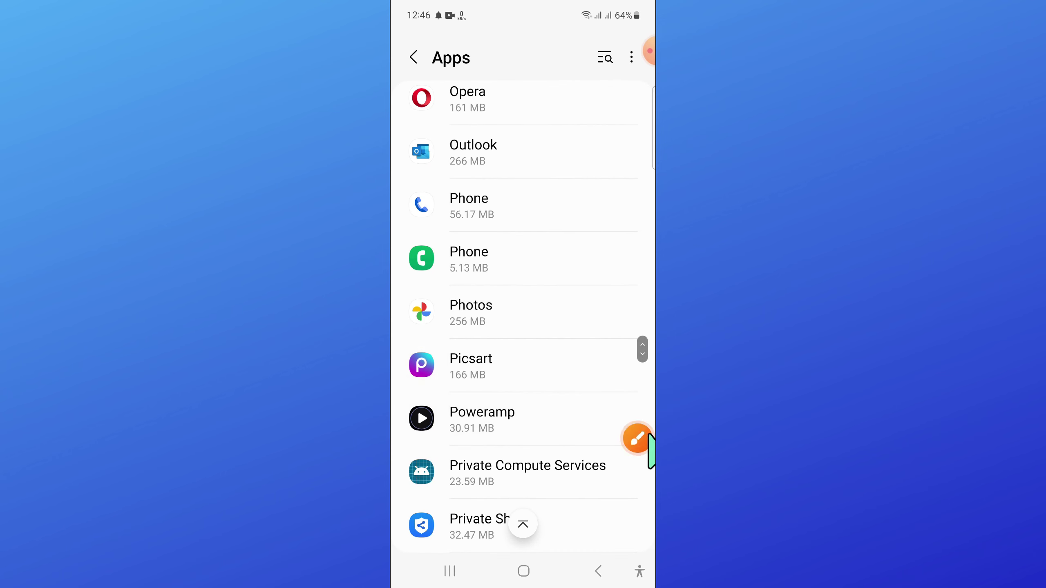
left_click(646, 439)
left_click(582, 510)
left_click_drag(397, 228, 653, 290)
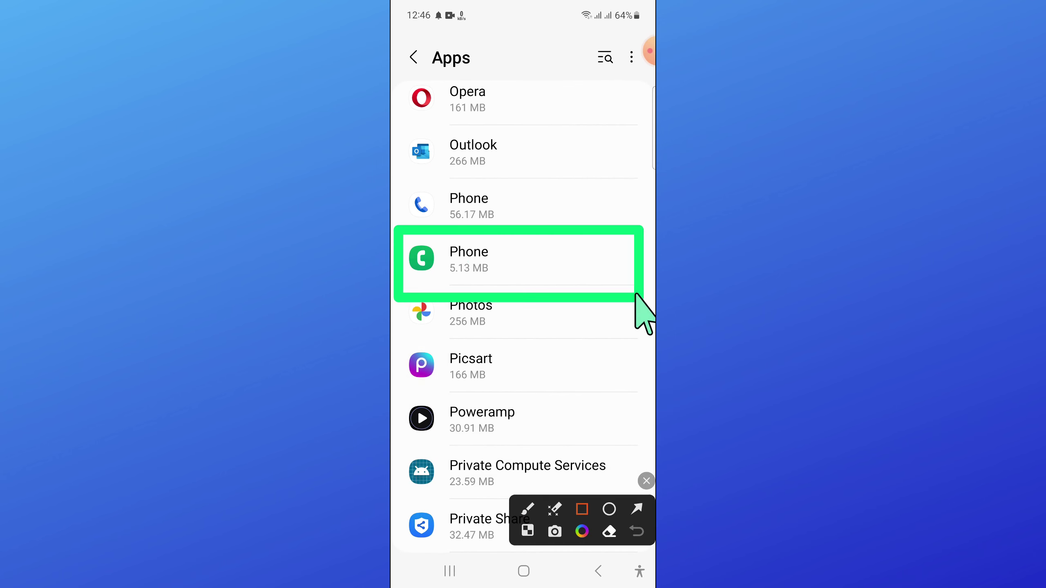
left_click_drag(394, 391, 447, 298)
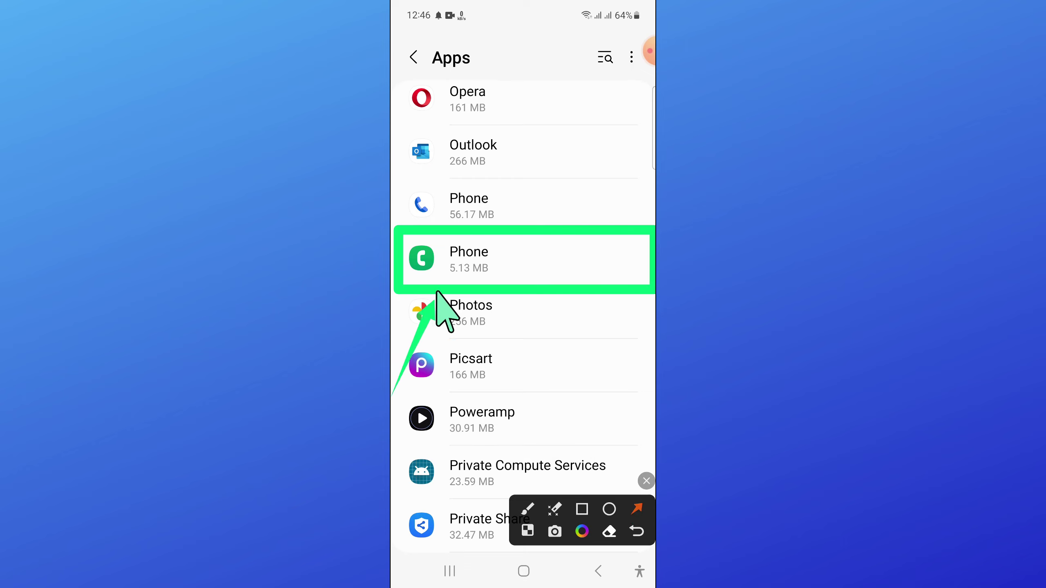
left_click(648, 482)
left_click(511, 260)
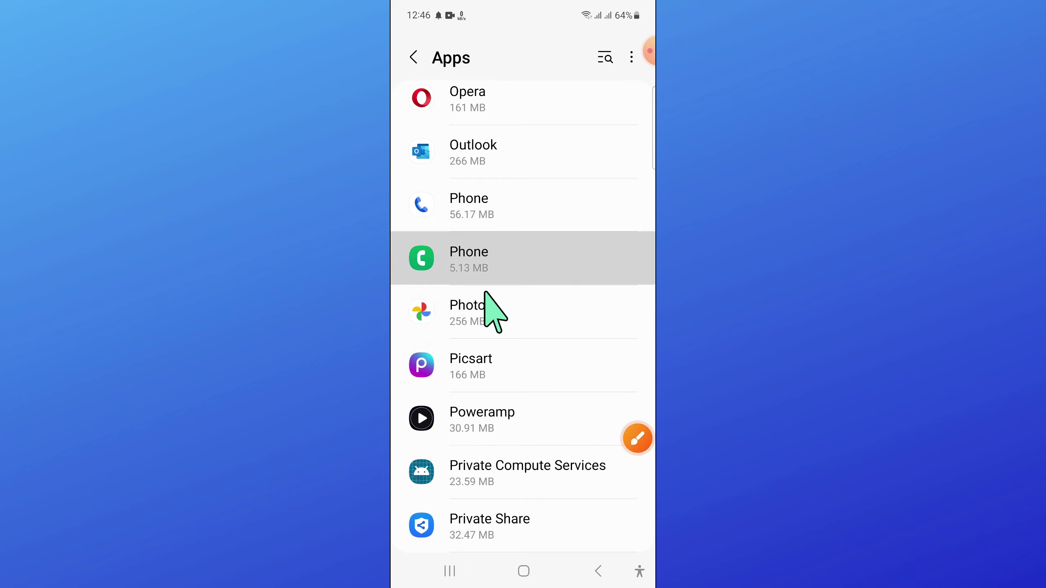
scroll(523, 327, "down", 5)
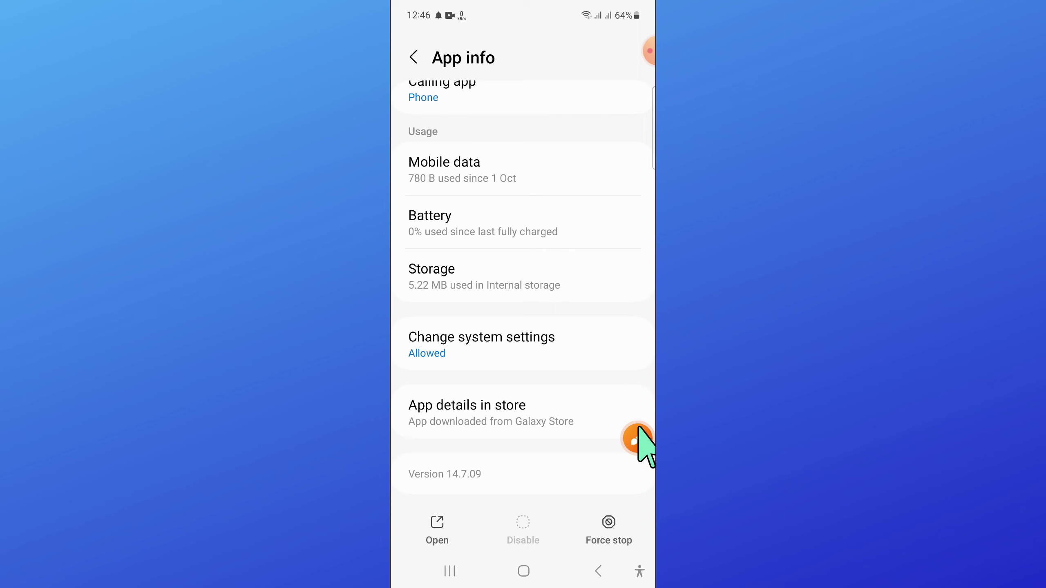
- Highlight Storage on the Phone App info page and open it, showing 90.11 kB cache
left_click(637, 440)
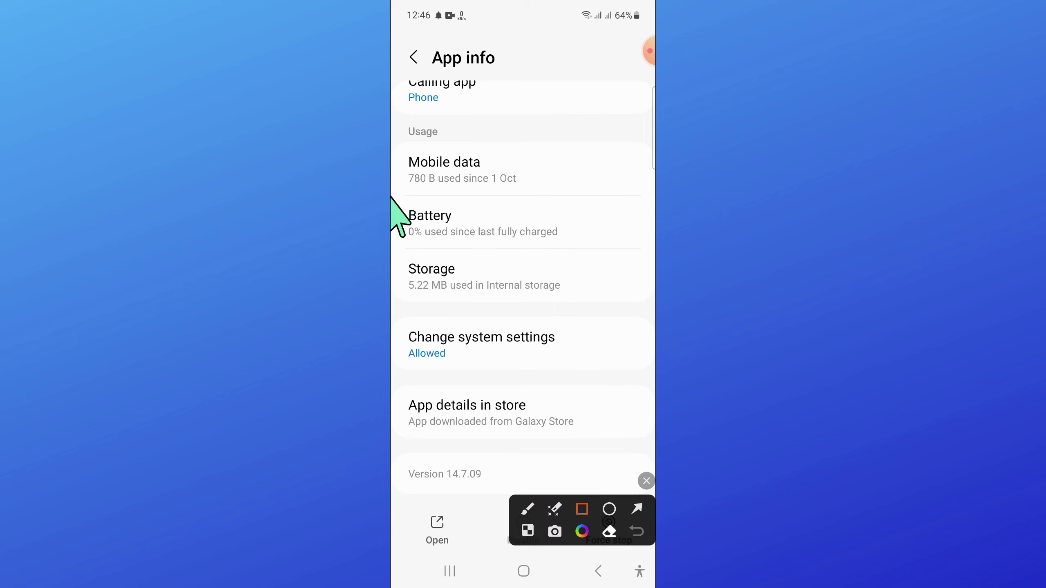
left_click_drag(394, 252, 652, 297)
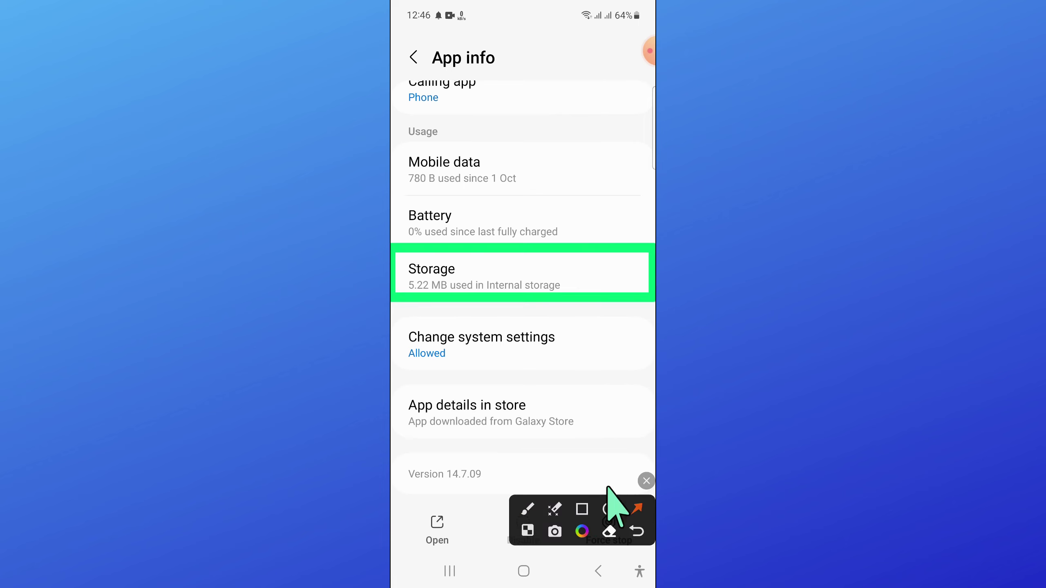
left_click_drag(394, 442, 446, 304)
left_click(646, 482)
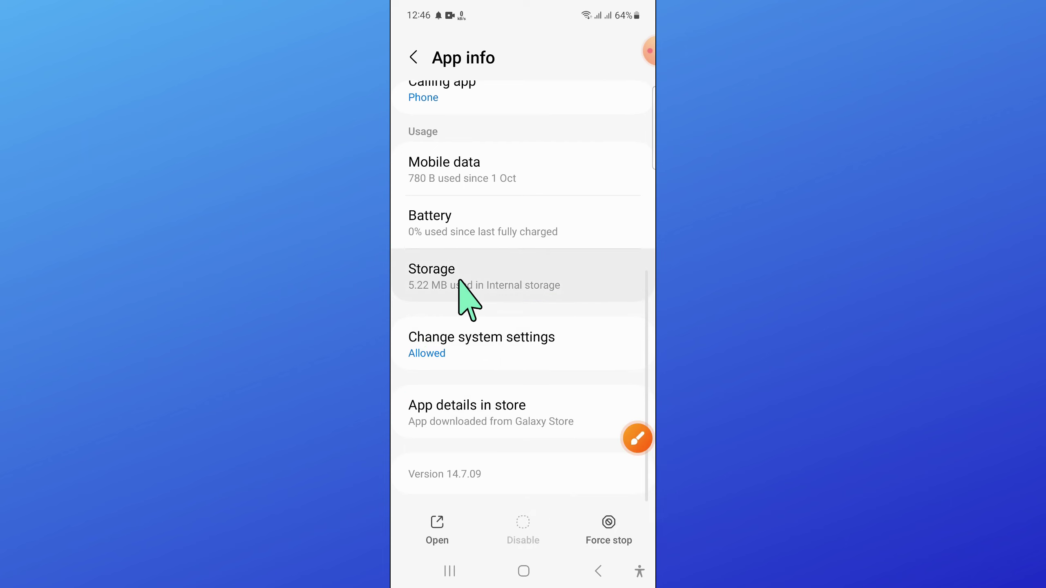
left_click(466, 282)
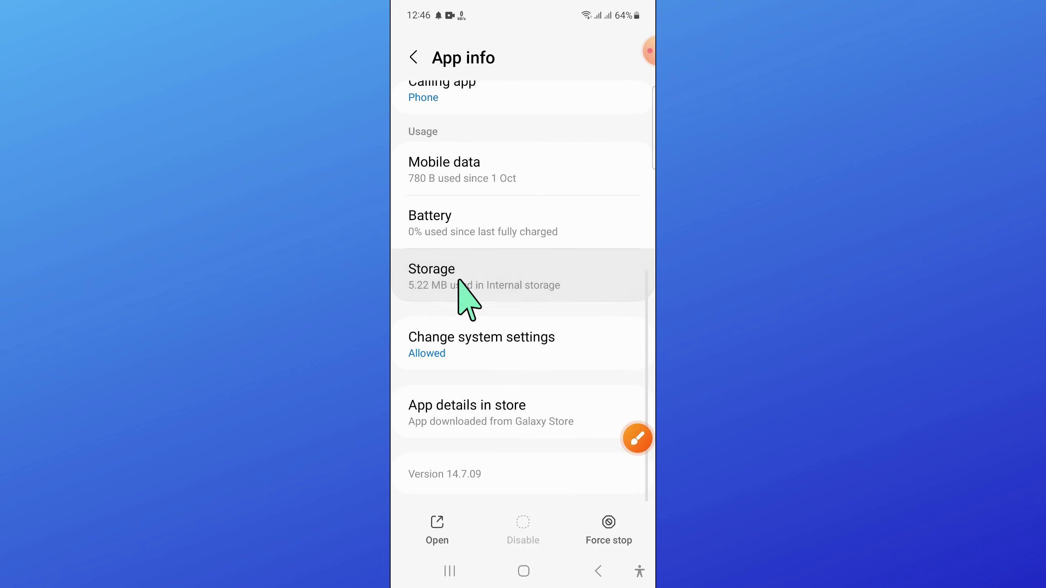
- Mark up the Clear data and Clear cache buttons on the Phone Storage page
left_click(637, 439)
left_click_drag(527, 531, 527, 354)
left_click(582, 331)
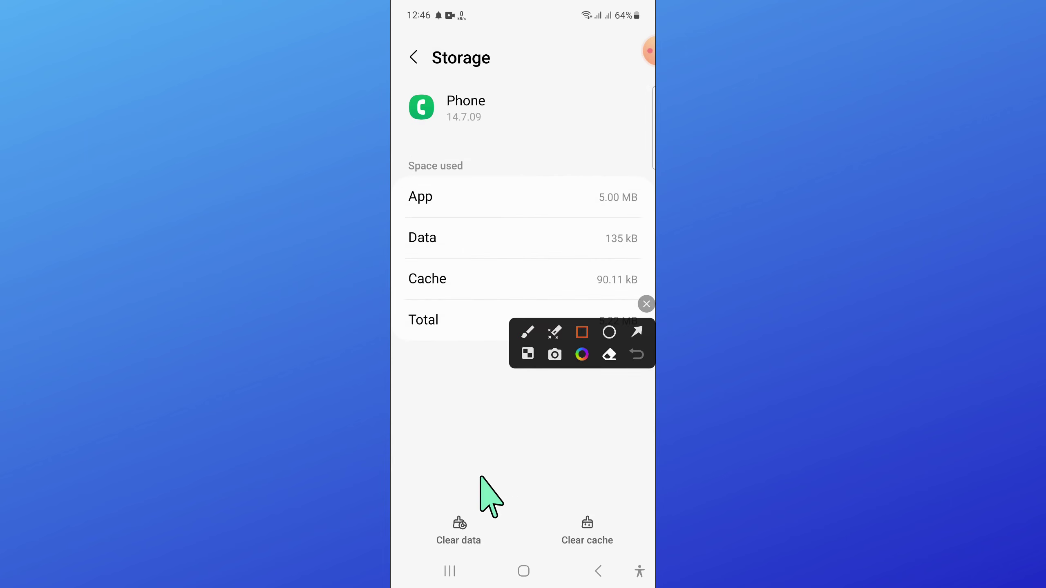
left_click_drag(424, 505, 628, 551)
left_click(637, 332)
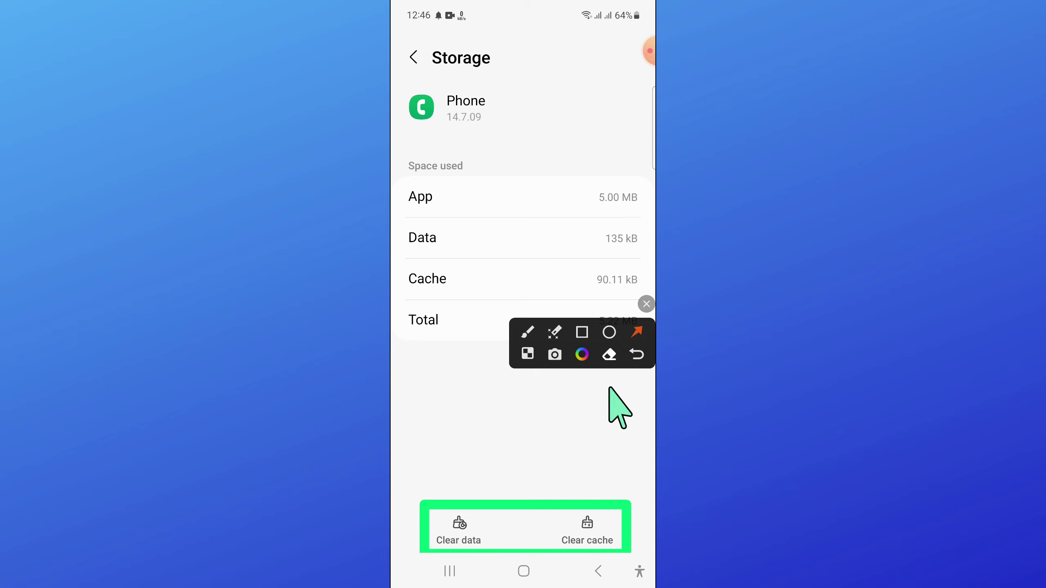
left_click_drag(607, 404, 599, 489)
left_click_drag(472, 434, 463, 493)
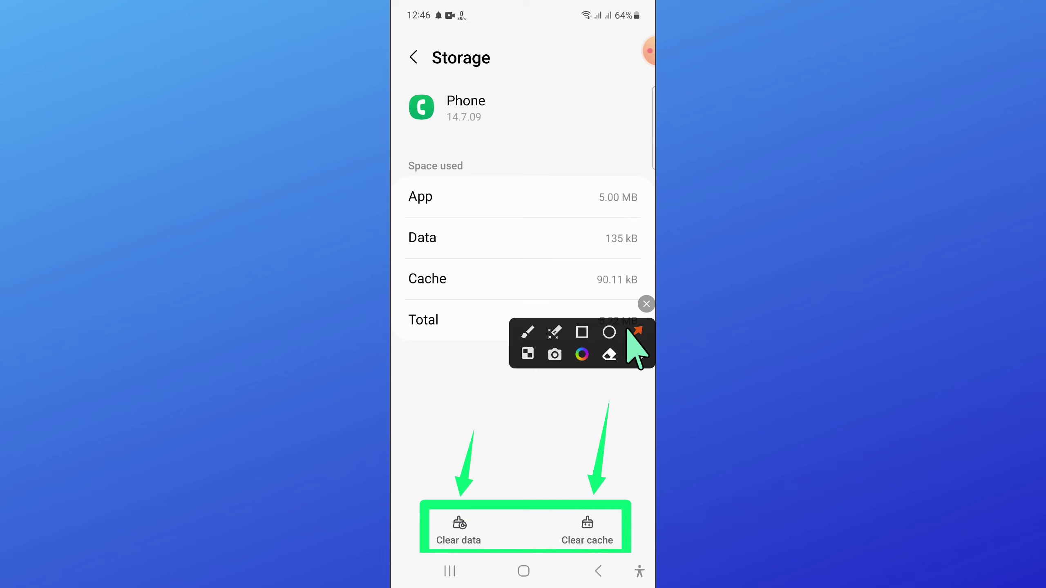
left_click(646, 305)
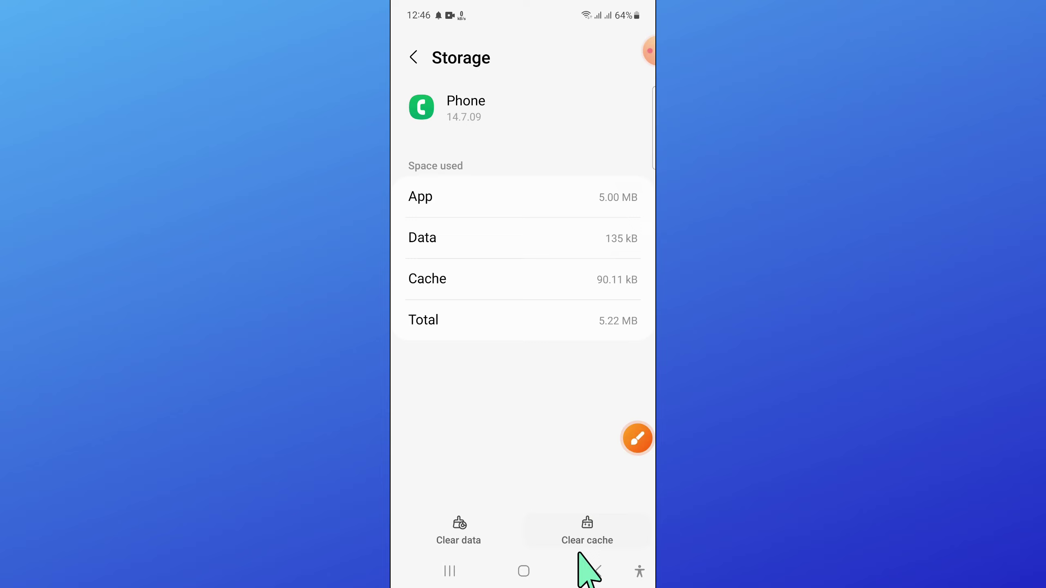
- Clear the Phone app's cache to 0 B, then cancel the Clear data prompt
left_click(587, 532)
left_click(458, 532)
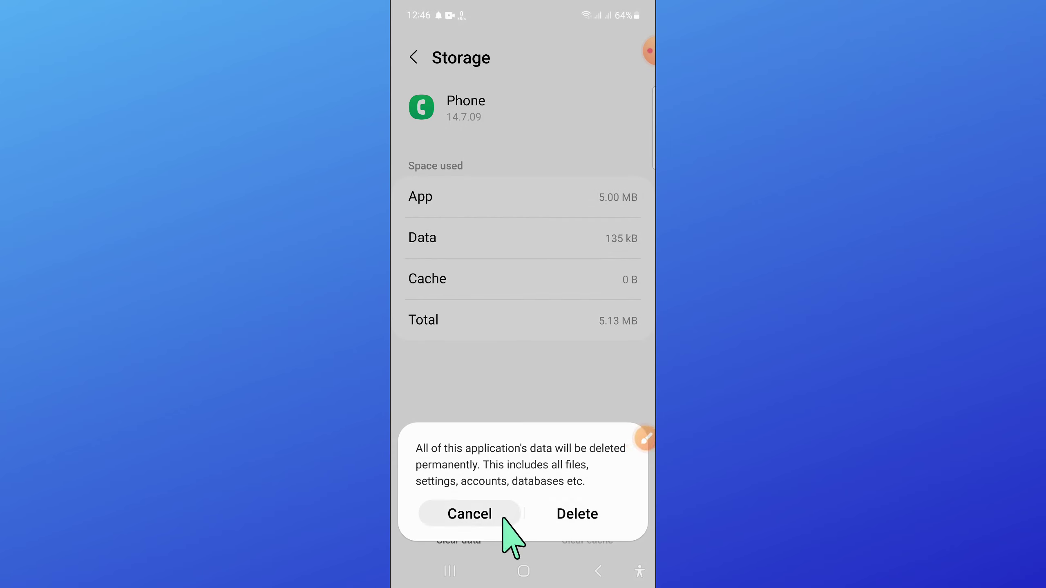
left_click(469, 514)
- Back out from the Phone app's storage page to the main Settings list
left_click(598, 572)
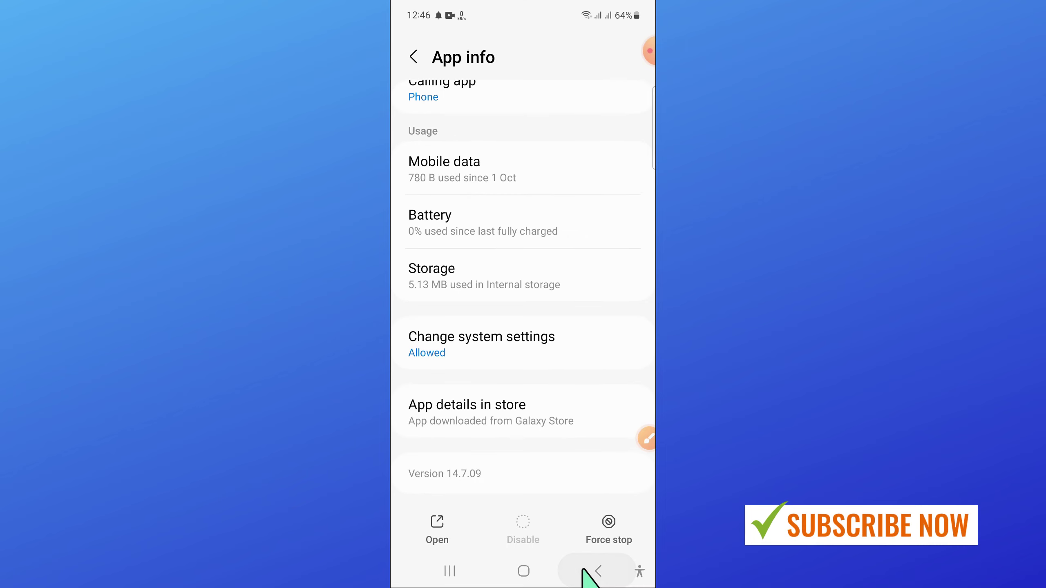
left_click(598, 572)
left_click(591, 571)
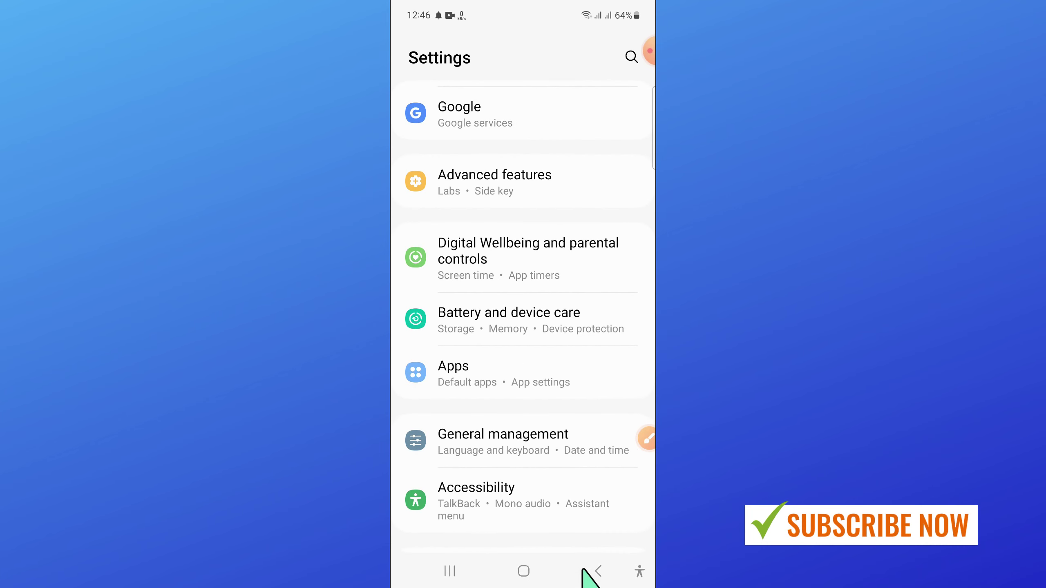
- Highlight General management with a box and arrow, then open it
left_click(648, 437)
left_click(582, 510)
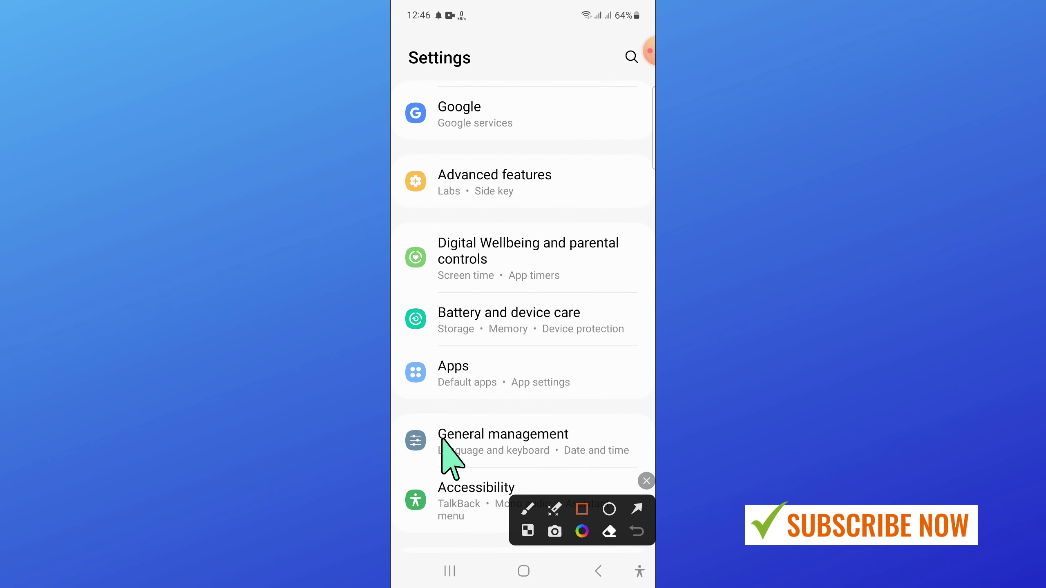
left_click_drag(395, 418, 648, 470)
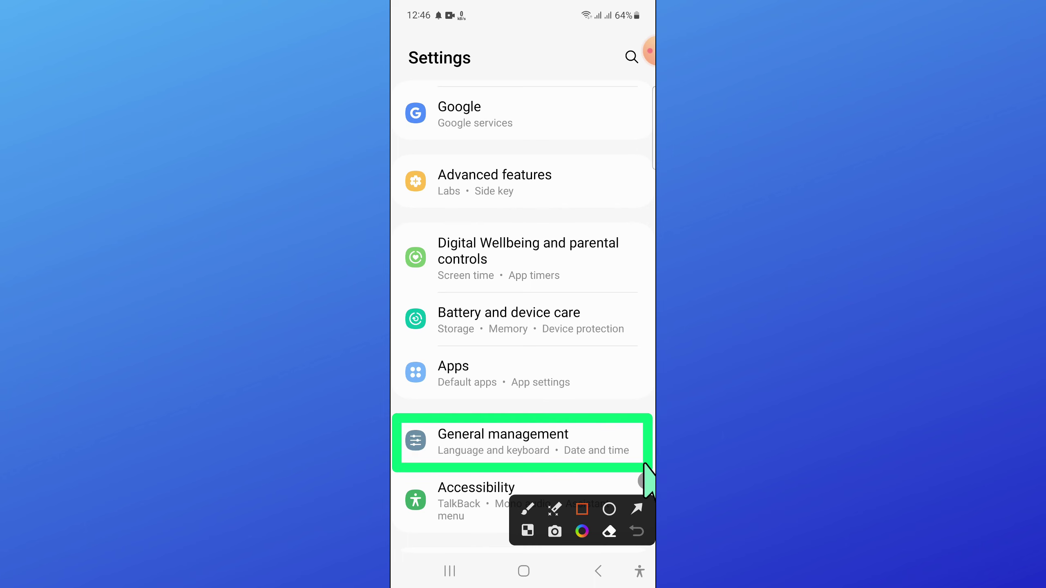
left_click(637, 510)
left_click_drag(394, 315, 441, 406)
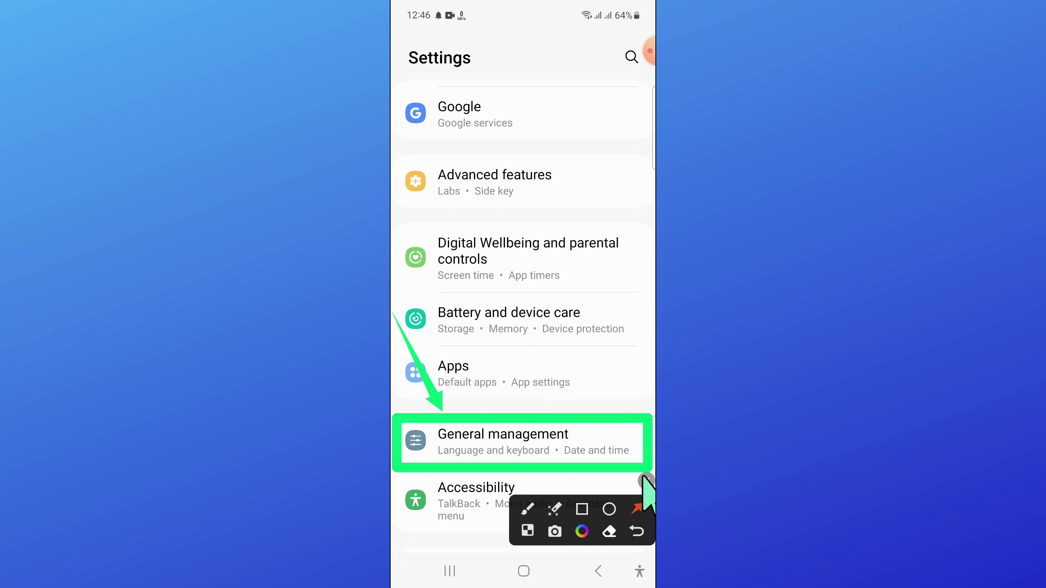
left_click(637, 533)
left_click(523, 442)
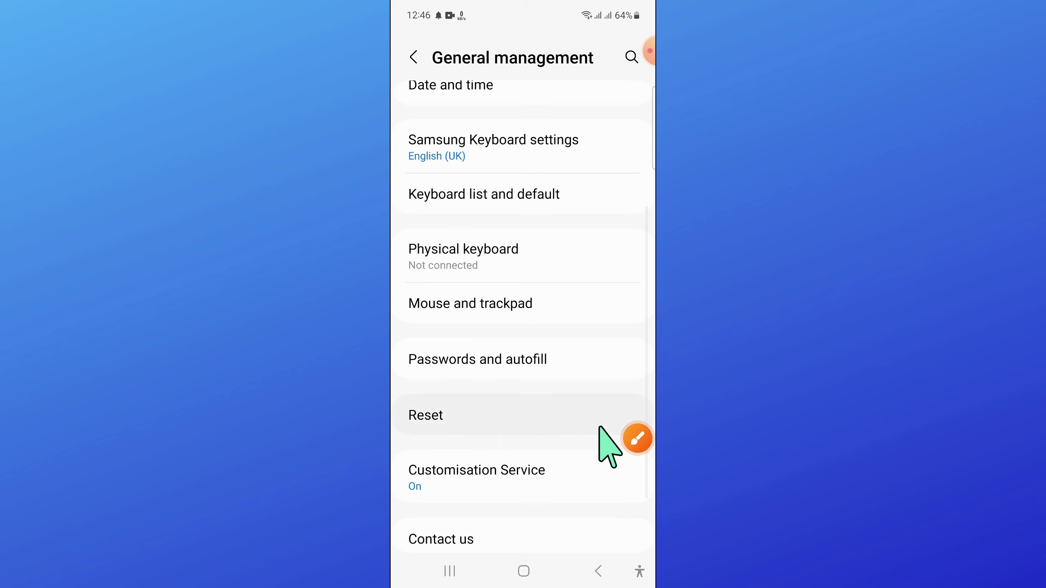
- Box and arrow the Reset entry in General management, then open the Reset page
left_click(637, 442)
left_click(582, 510)
mouse_move(396, 393)
left_mouse_down()
mouse_move(559, 442)
mouse_move(650, 441)
left_mouse_up()
left_click(638, 510)
left_click_drag(443, 491, 452, 421)
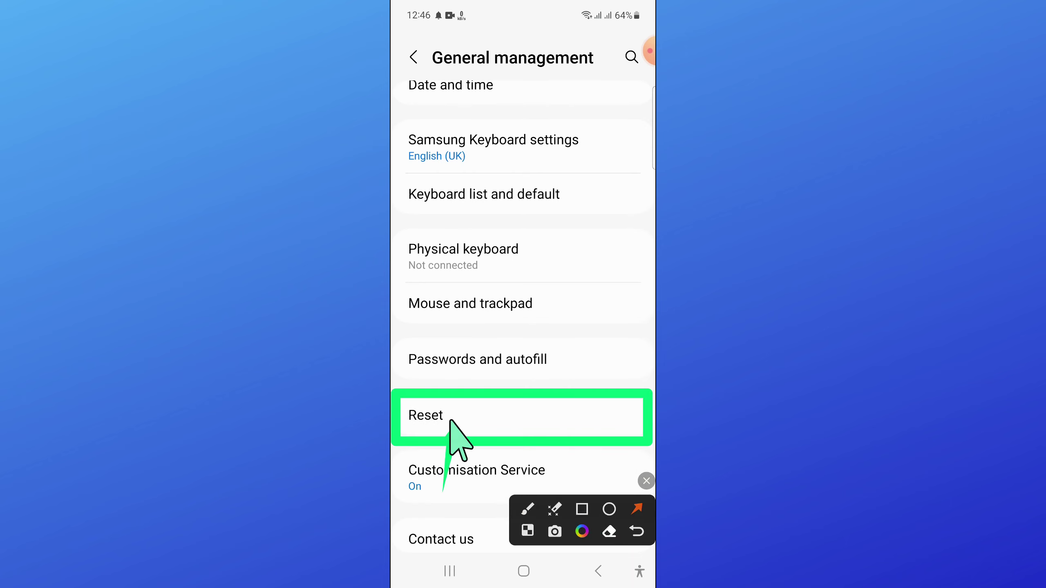
left_click(646, 482)
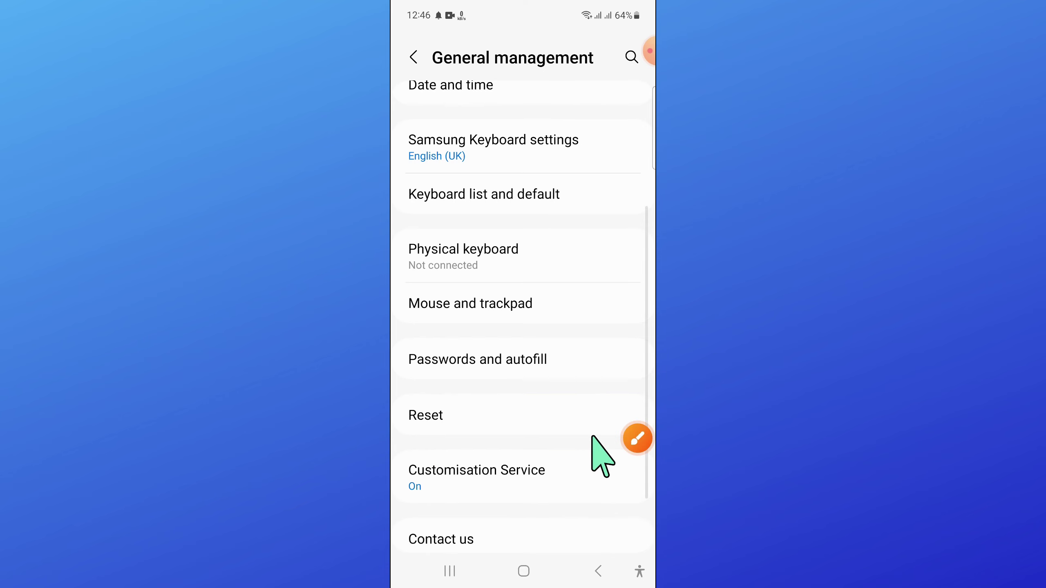
left_click(490, 415)
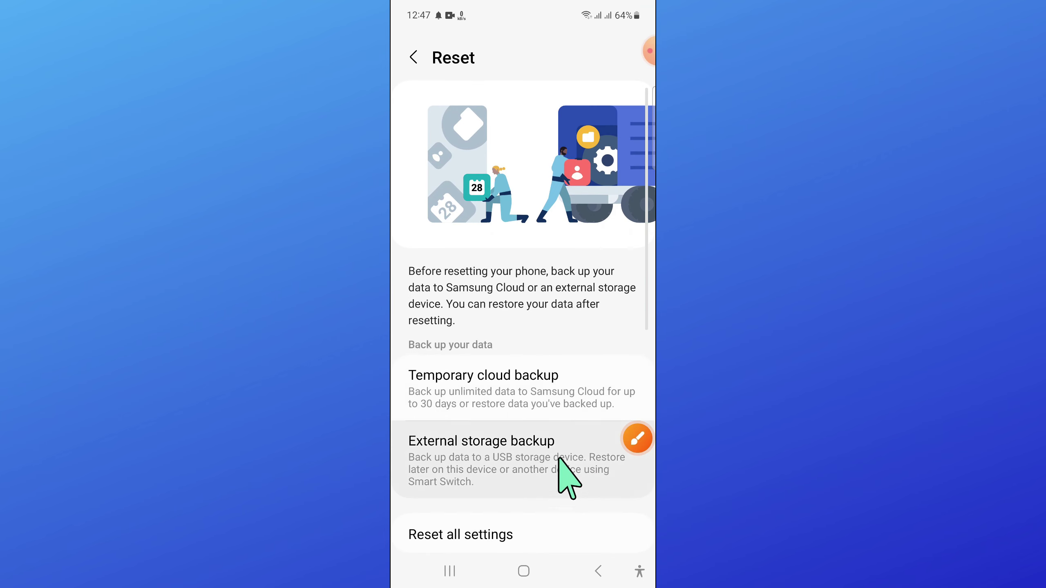
left_click_drag(564, 474, 589, 311)
- Mark up Reset all settings on the Reset page and open its confirmation screen
left_click(638, 441)
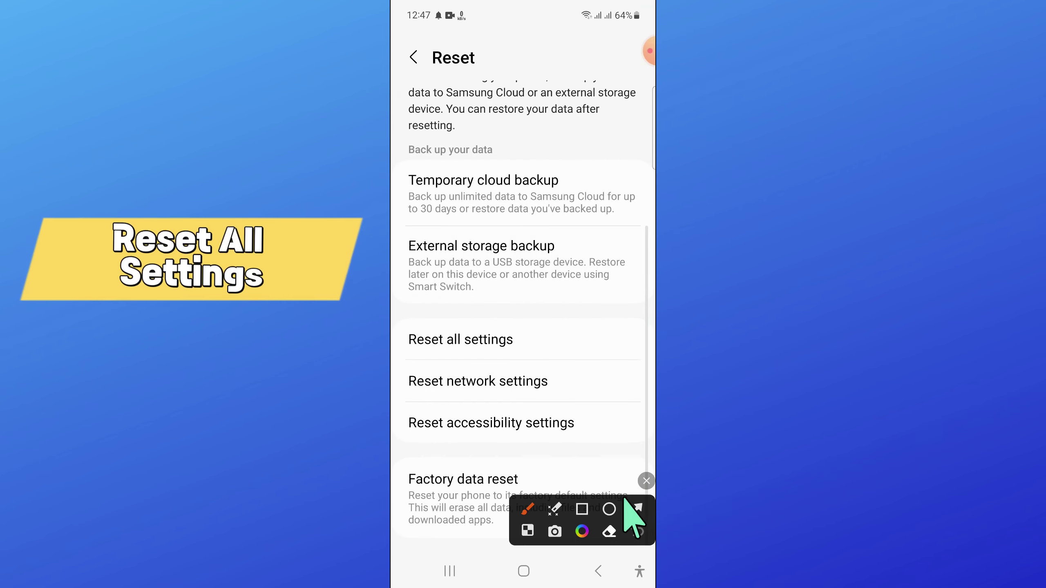
left_click(582, 510)
left_click_drag(395, 325, 646, 360)
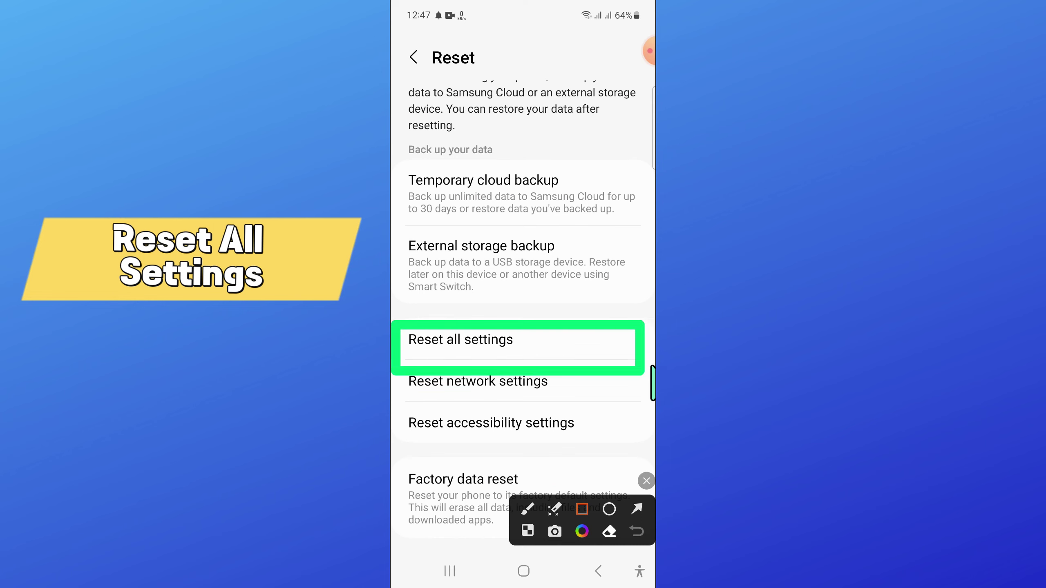
left_click(637, 509)
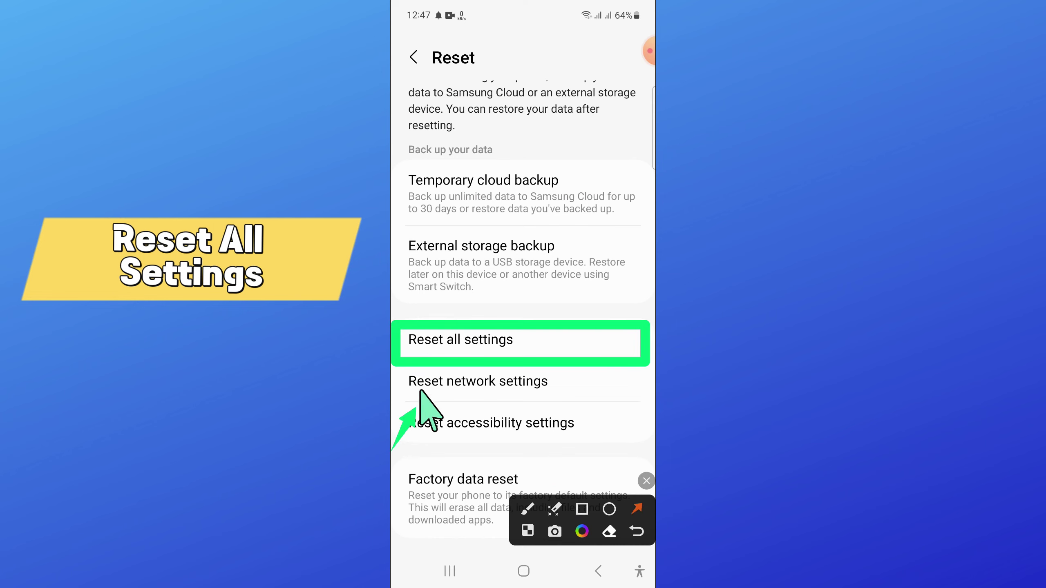
left_click_drag(394, 448, 440, 374)
left_click(646, 481)
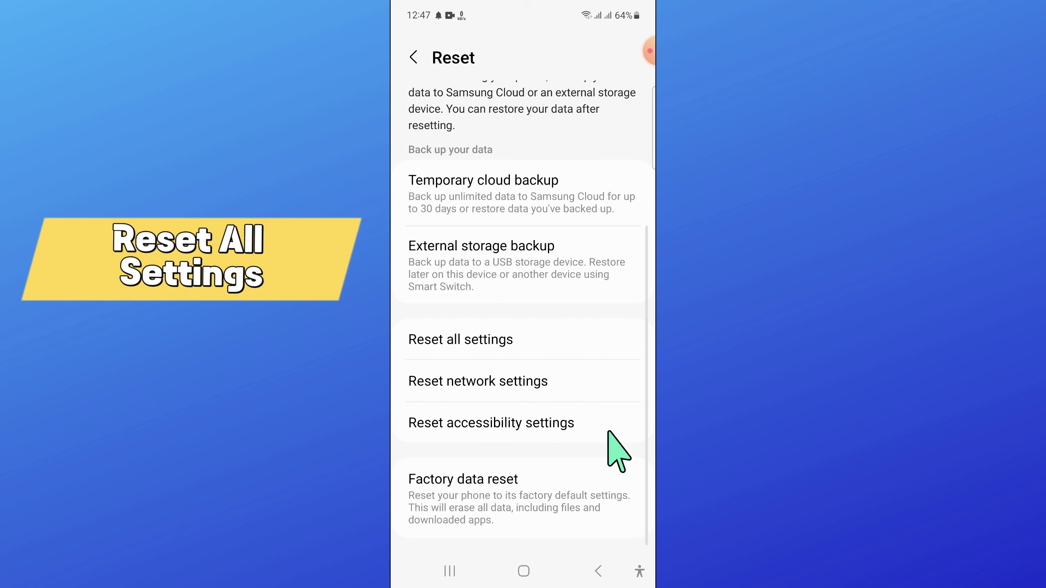
scroll(490, 359, "up", 1)
left_click(491, 385)
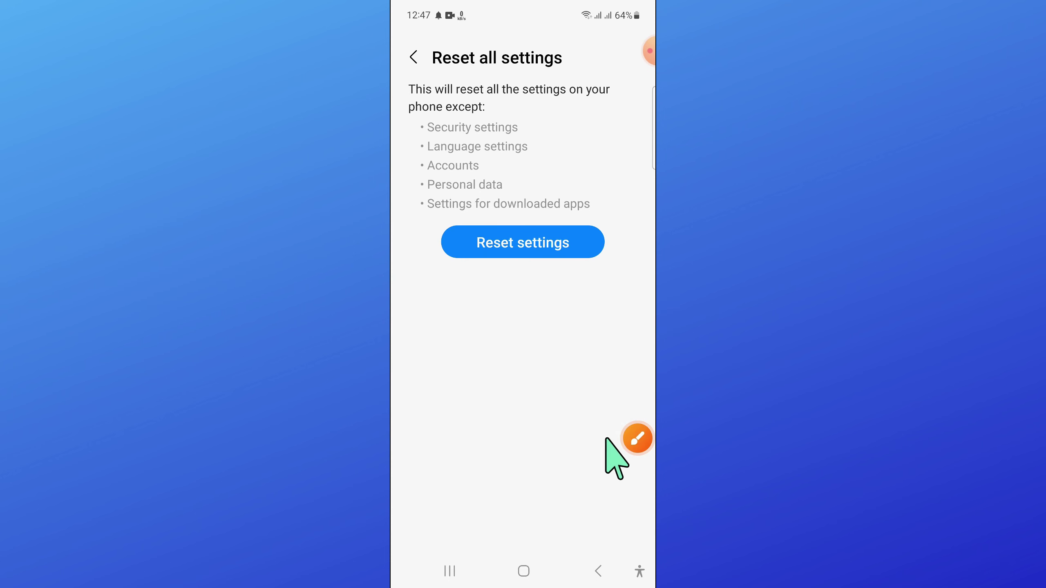
left_click(637, 441)
left_click(581, 512)
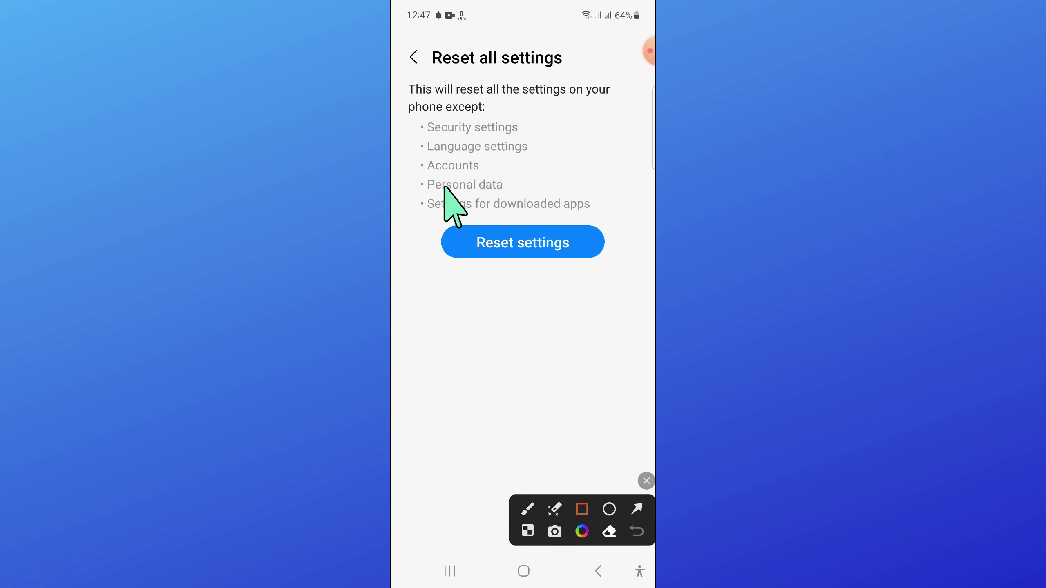